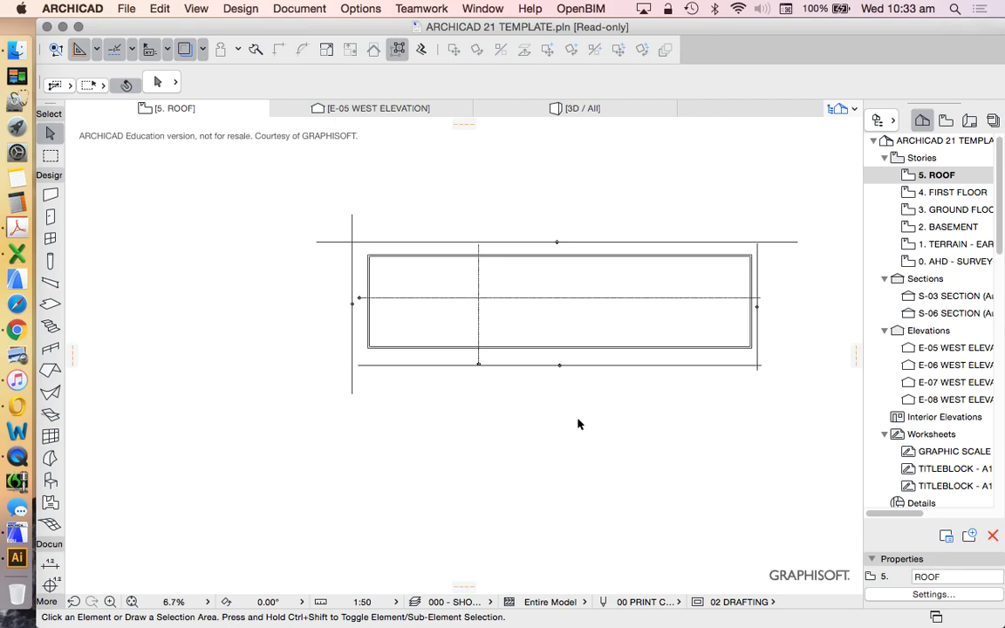
- Drag A2001 LOWER GROUND FLOOR PLAN.PDF from Finder onto the Roof story plan, below the existing drawing
left_click(15, 51)
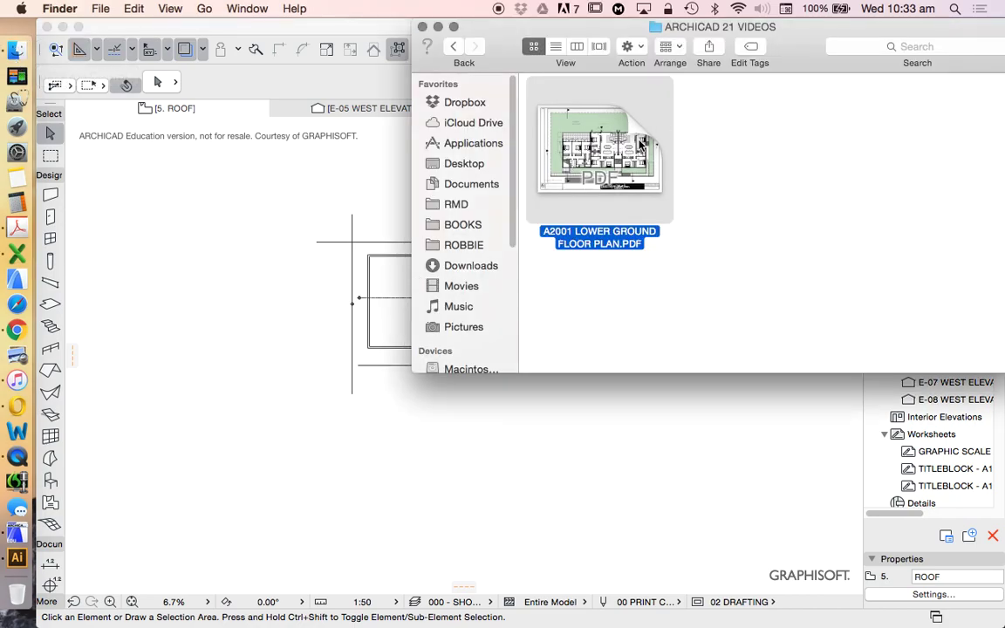
mouse_move(607, 148)
left_mouse_down()
mouse_move(583, 191)
mouse_move(551, 533)
mouse_move(516, 439)
left_mouse_up()
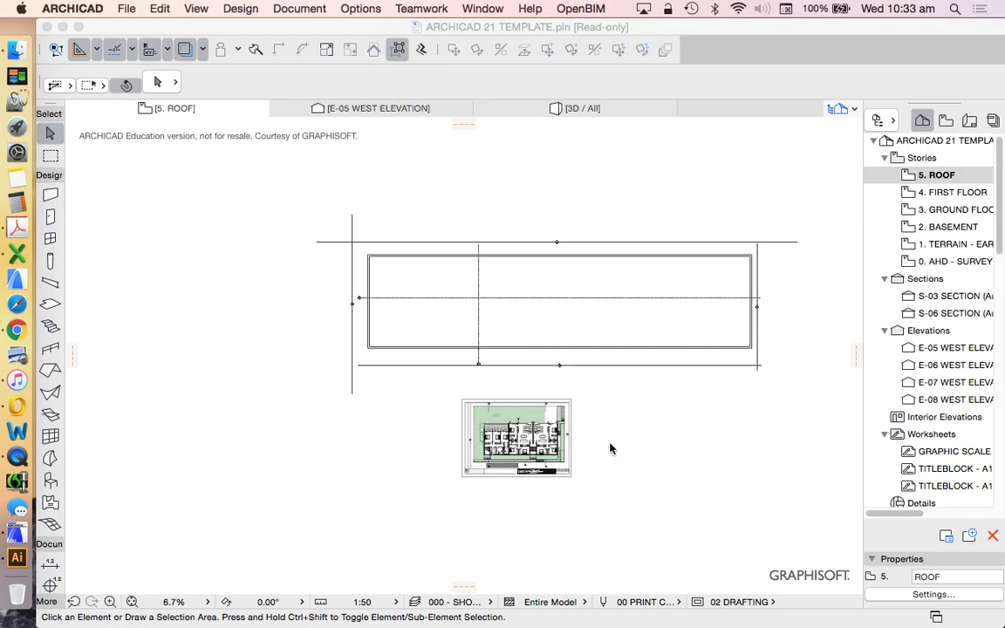
scroll(534, 444, "up", 5)
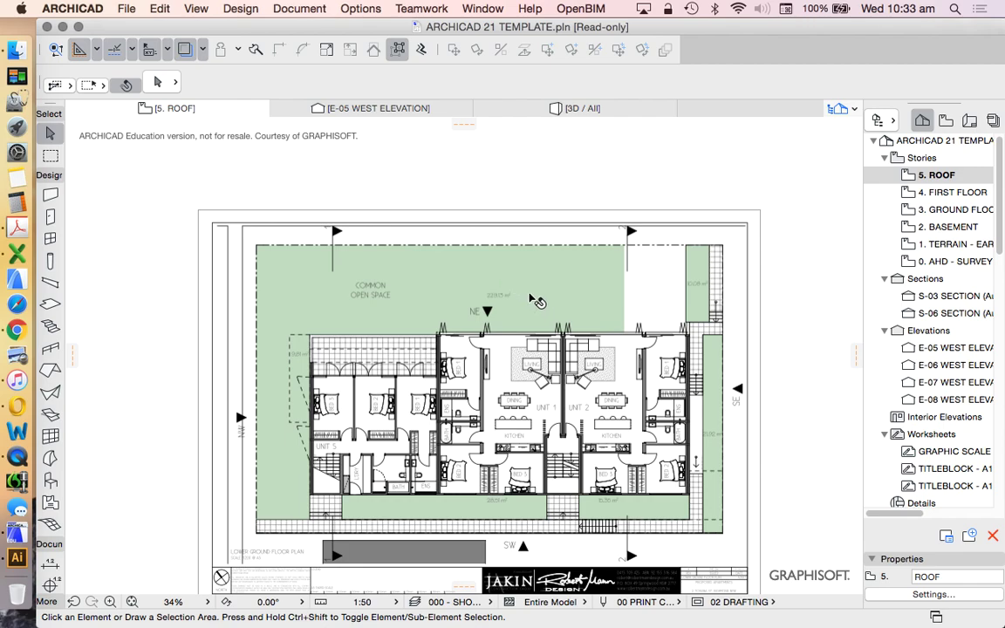
scroll(550, 342, "down", 3)
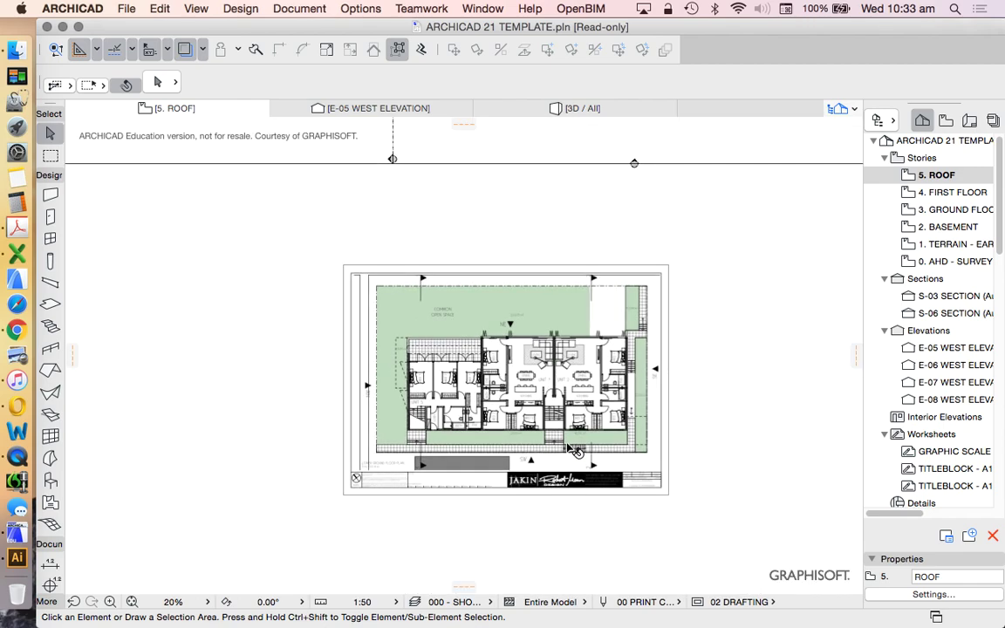
scroll(571, 452, "down", 3)
scroll(539, 410, "up", 3)
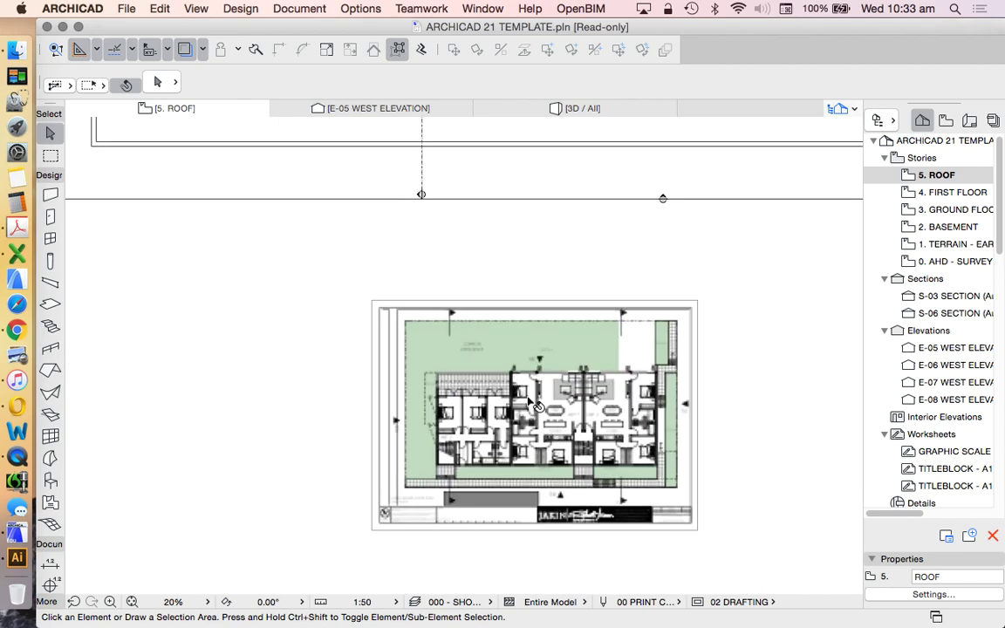
scroll(529, 399, "up", 3)
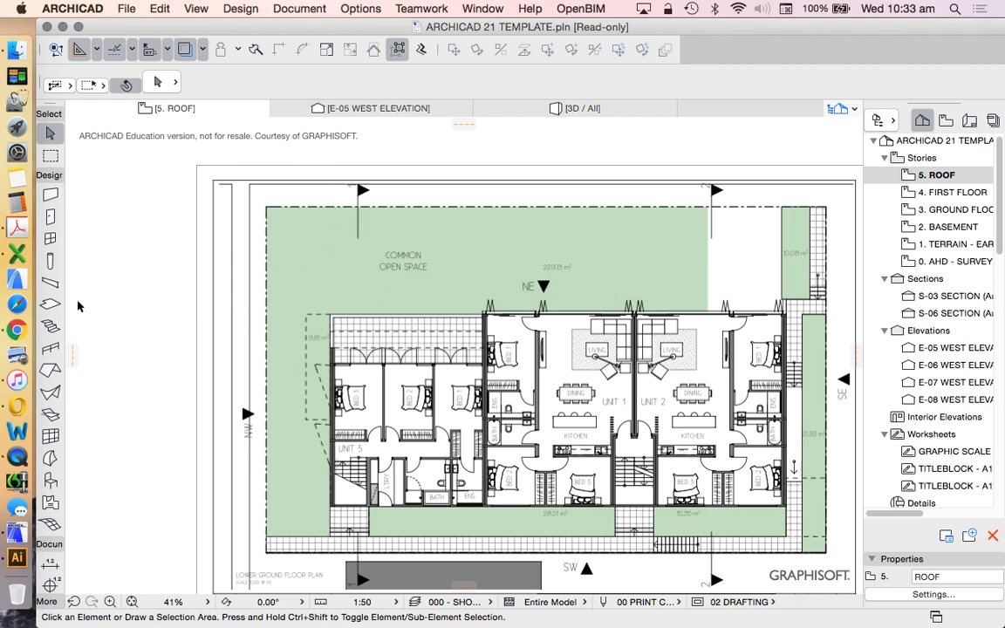
scroll(533, 413, "up", 4)
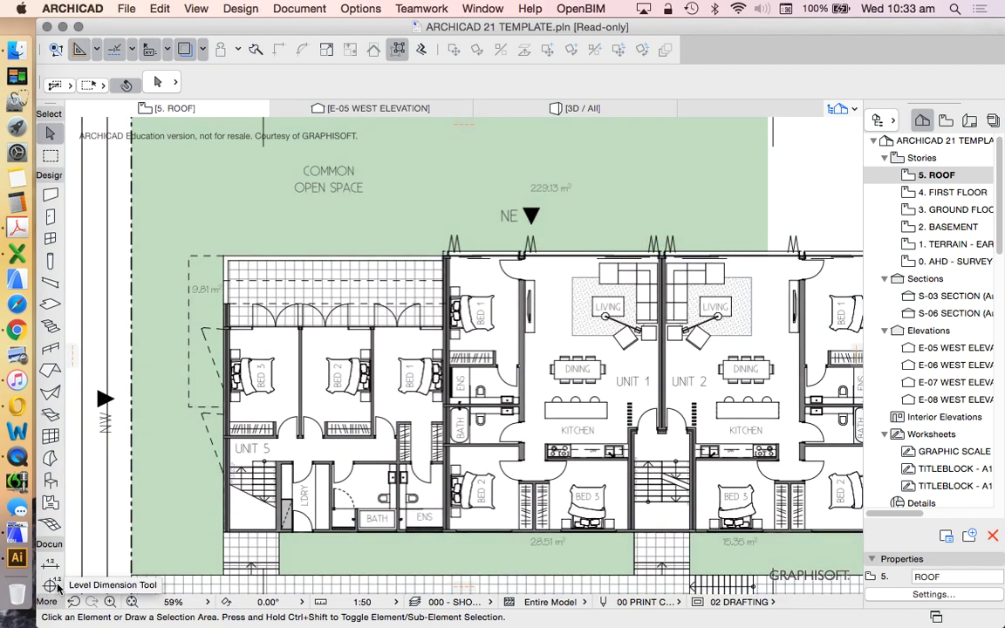
- Pick the Line tool from the Document toolbox and zoom in on the placed plan
left_click(46, 176)
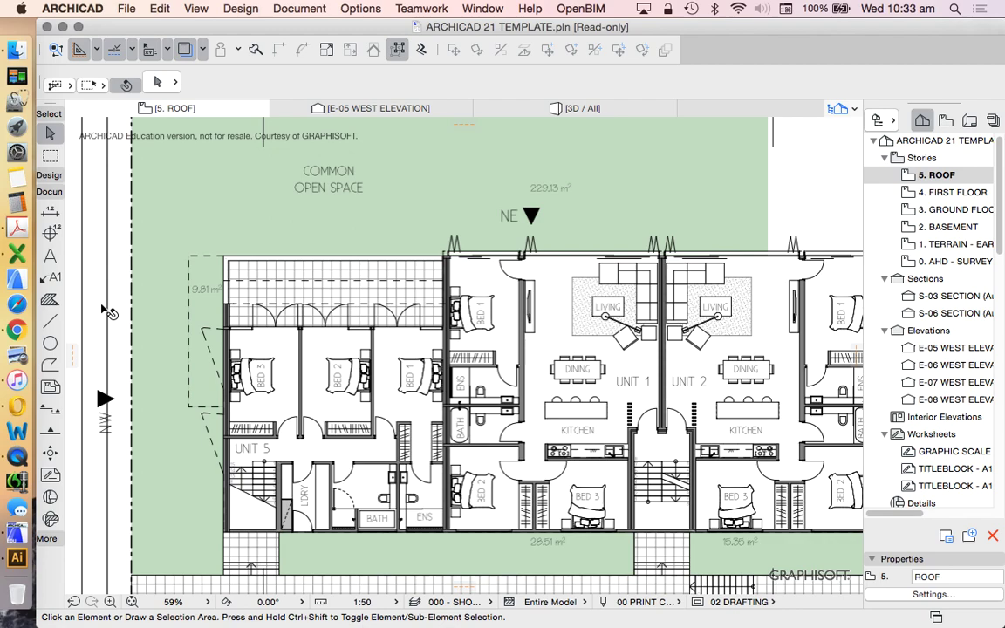
left_click(49, 321)
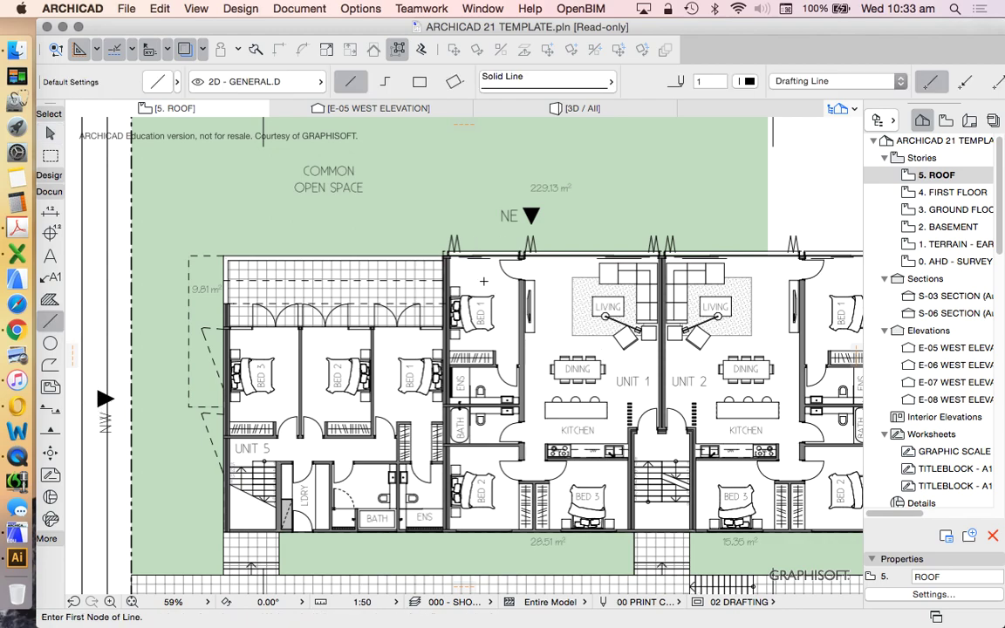
scroll(484, 281, "up", 5)
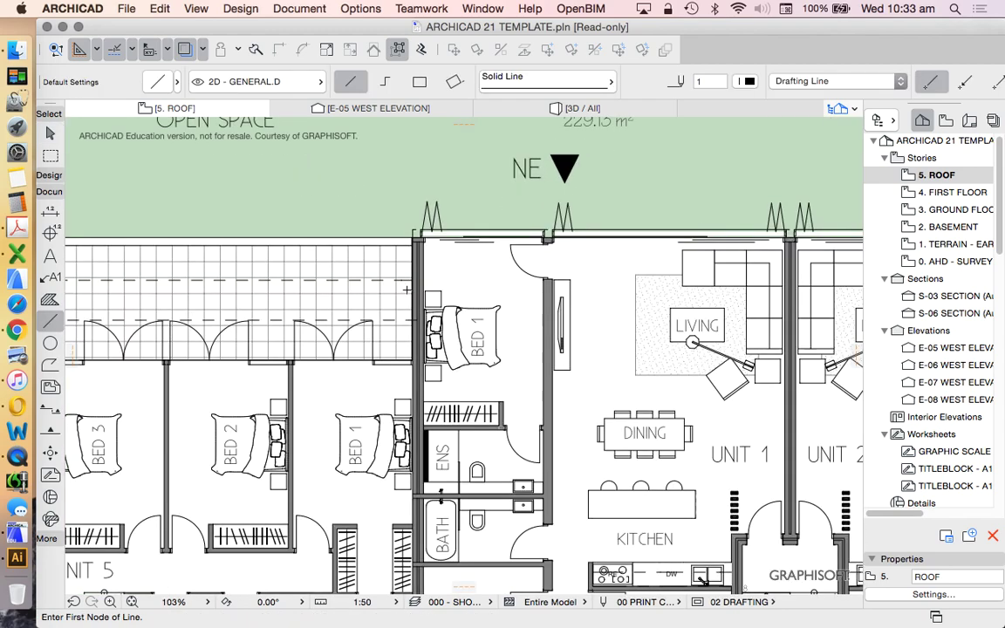
scroll(406, 290, "up", 5)
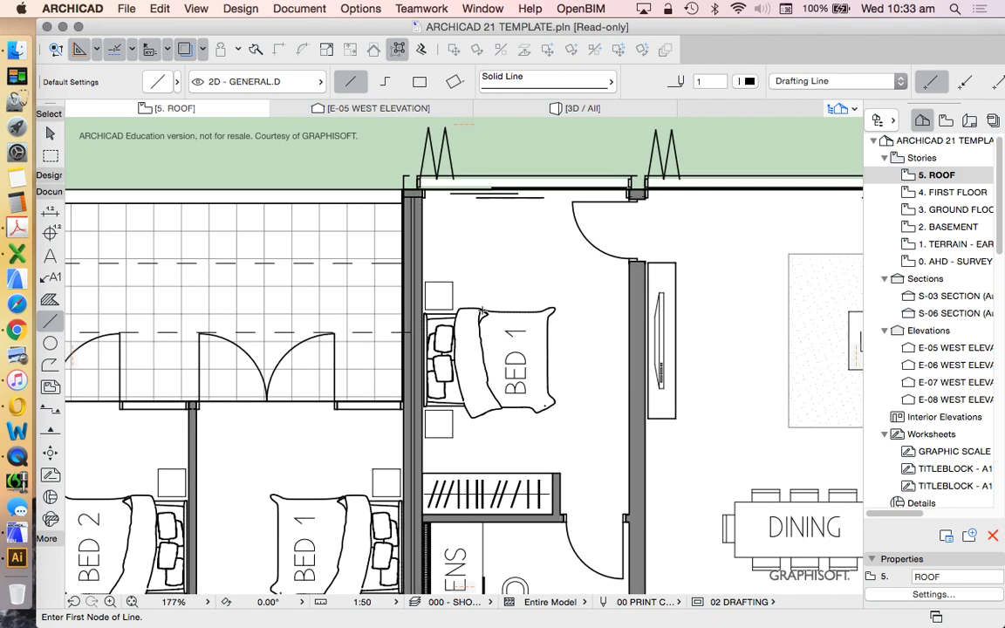
scroll(447, 310, "down", 12)
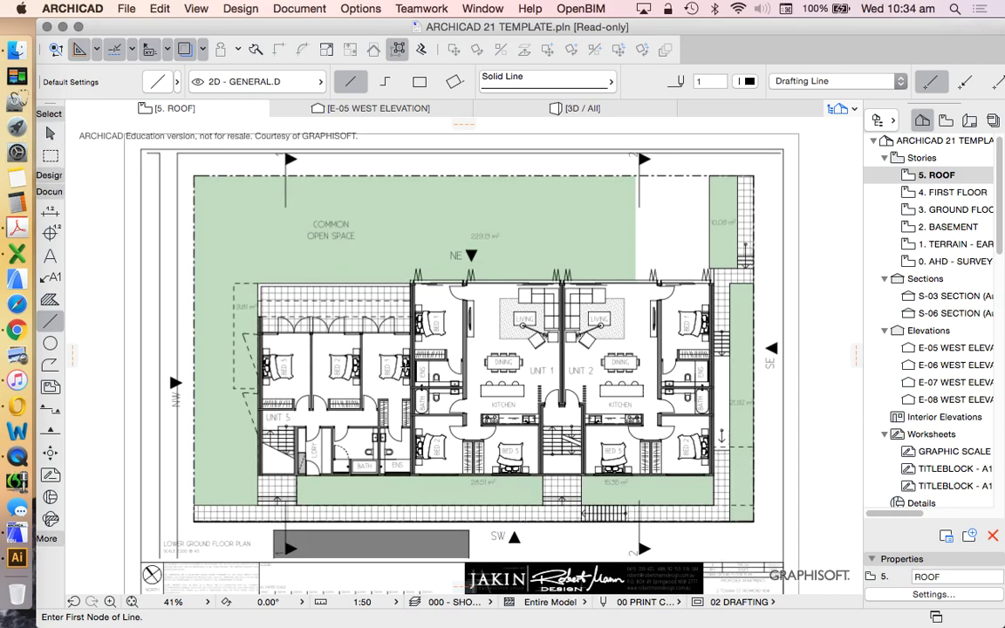
scroll(493, 353, "down", 3)
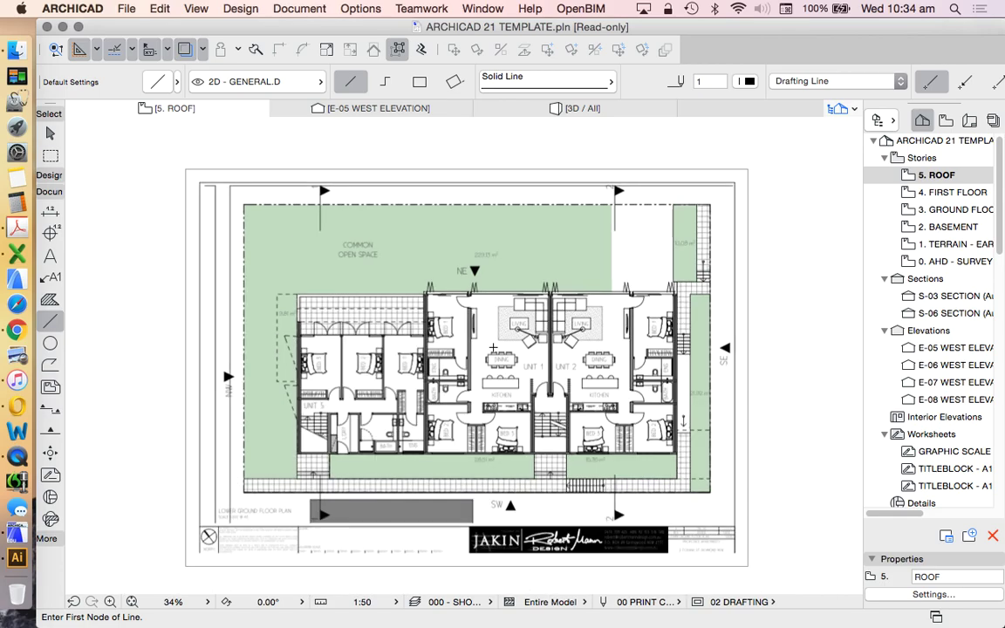
scroll(545, 305, "up", 4)
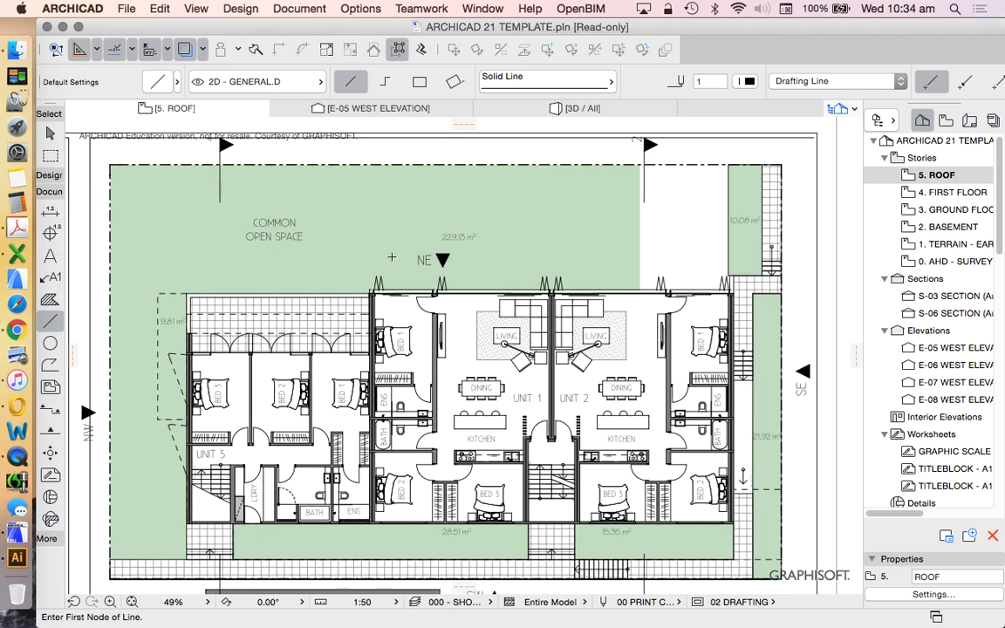
left_click(368, 256)
key("Escape")
- Draw a measuring line from Unit 1's bedroom wall, reaching 2325 at 60°
scroll(432, 536, "down", 3)
scroll(307, 514, "up", 8)
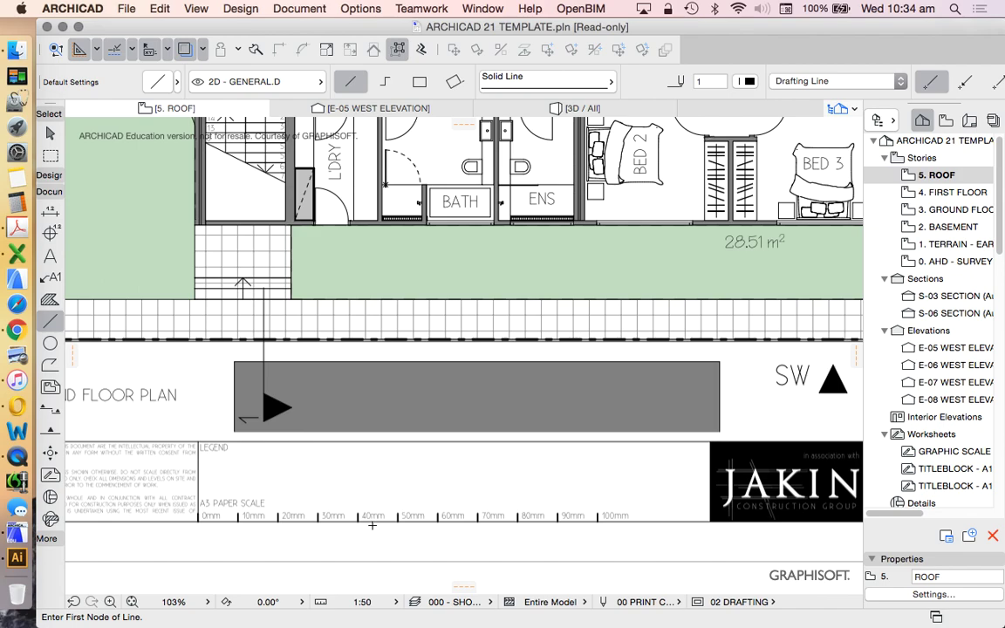
scroll(372, 524, "down", 5)
scroll(455, 173, "up", 2)
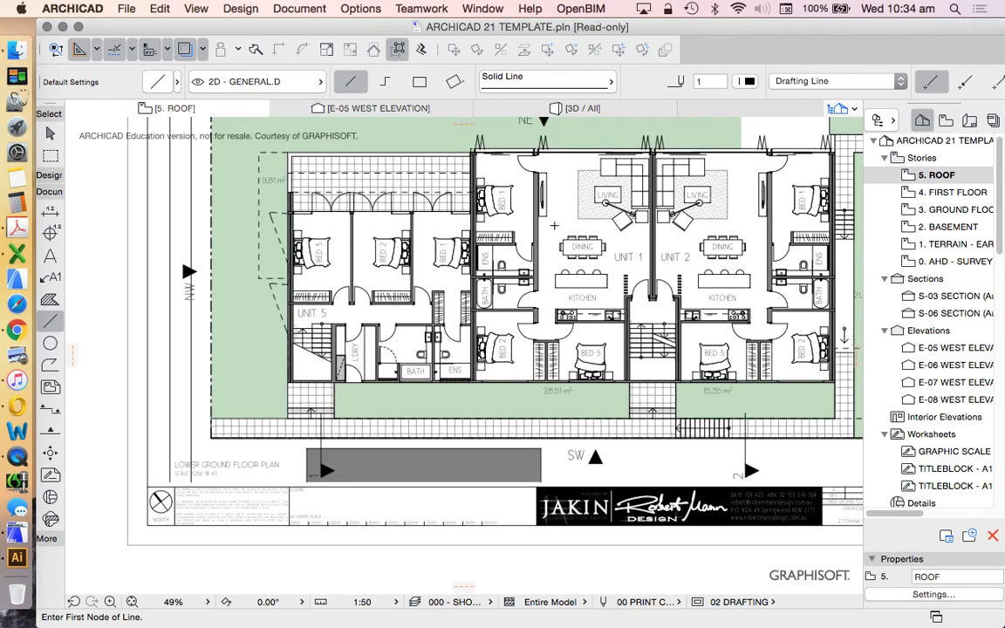
scroll(528, 184, "up", 5)
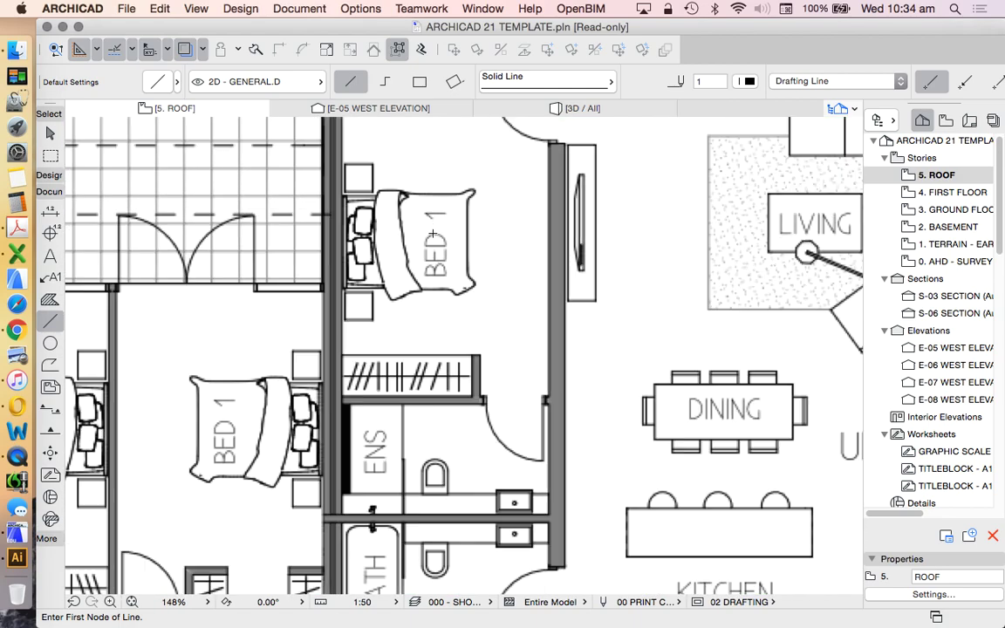
left_click(340, 332)
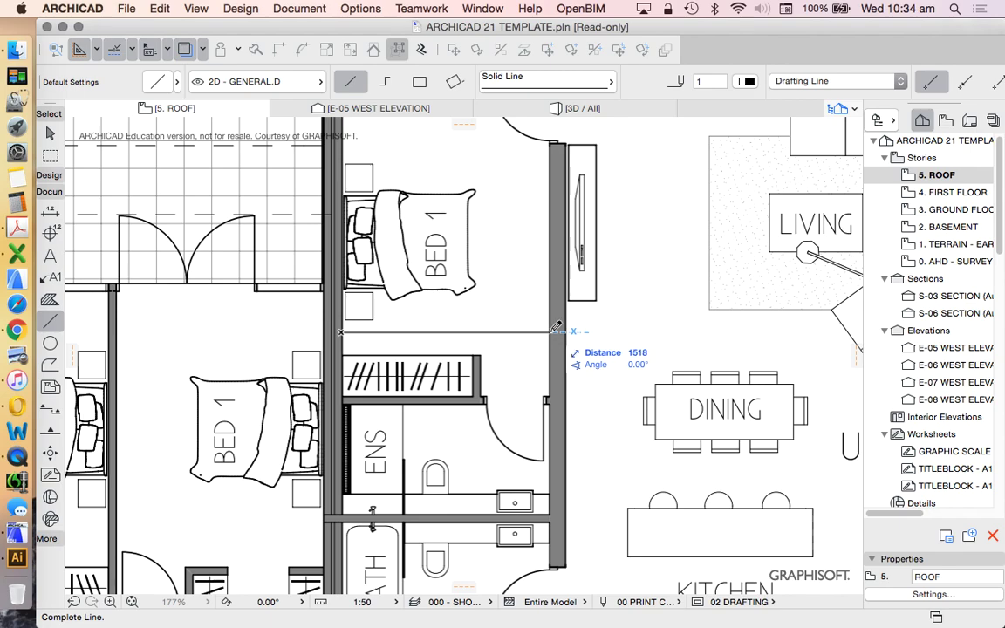
scroll(555, 329, "down", 5)
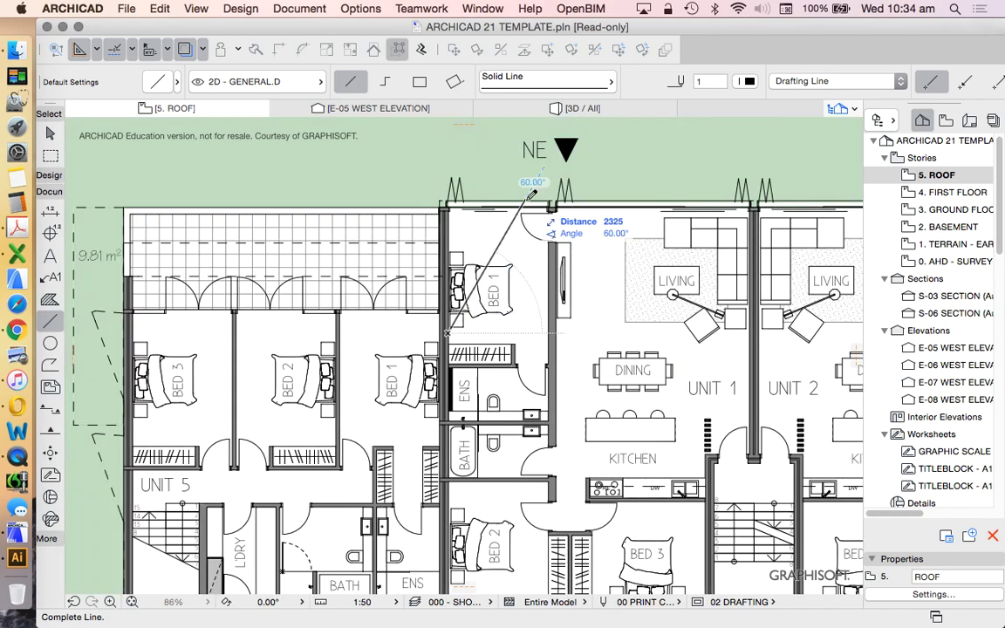
left_click(449, 202)
scroll(458, 262, "down", 5)
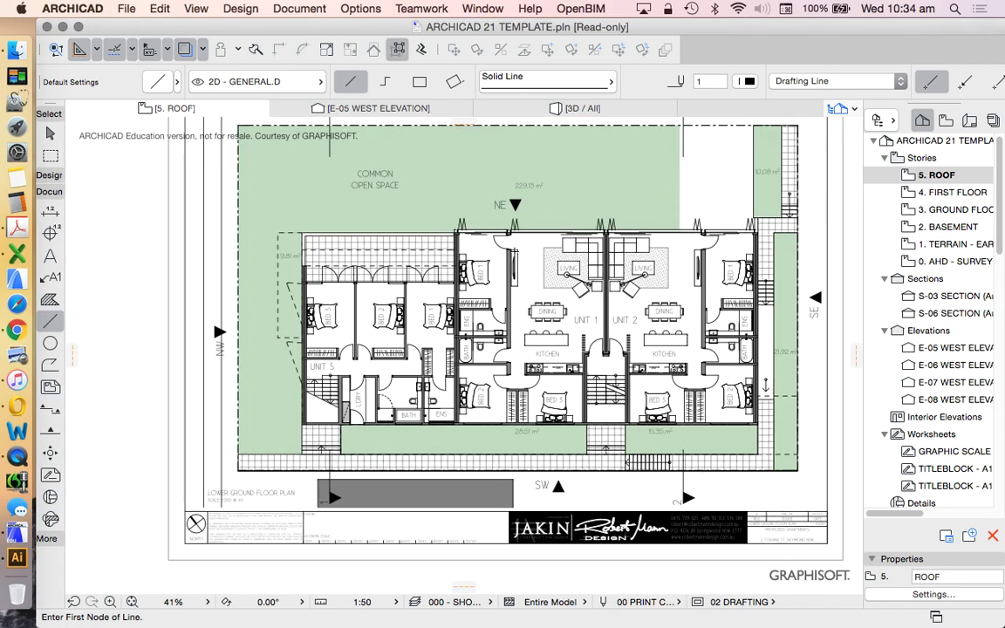
- Draw a line along the A3 scale bar from the 0mm to the 10mm tick, reading about 500
scroll(300, 400, "up", 4)
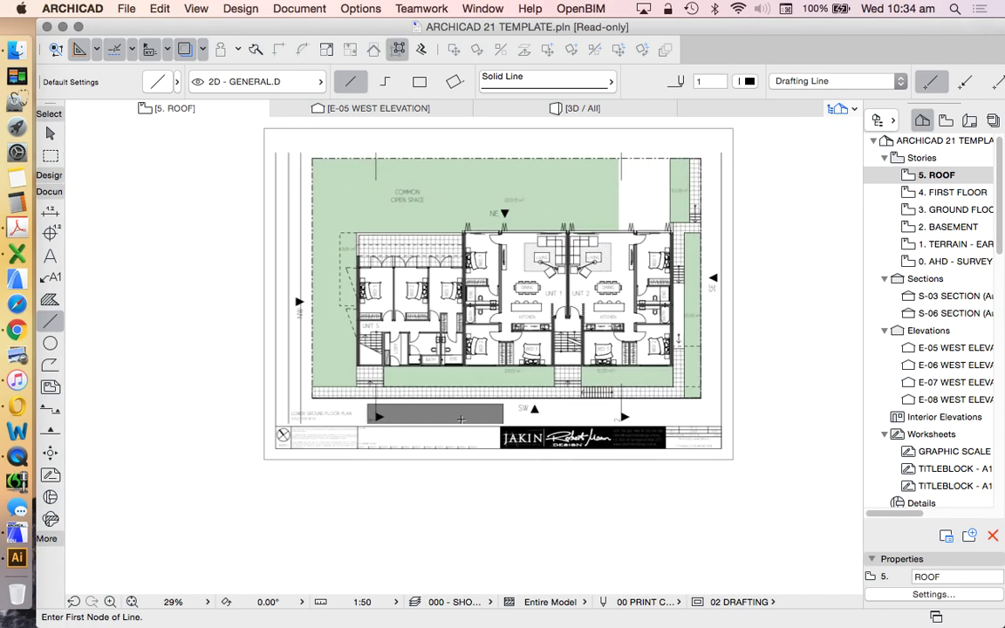
scroll(273, 365, "up", 3)
scroll(273, 365, "up", 5)
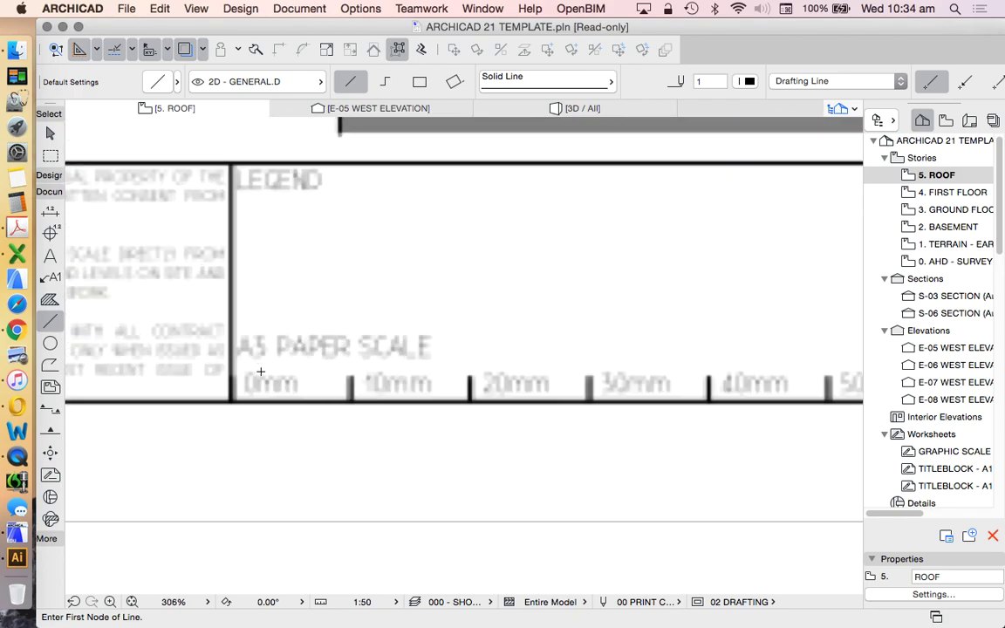
left_click(231, 384)
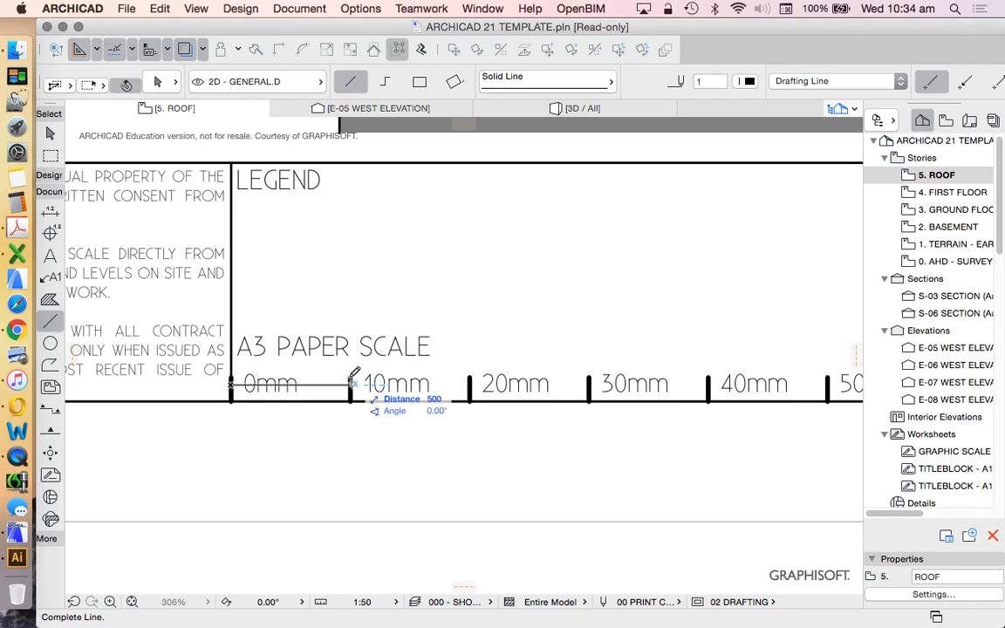
left_click(357, 381)
scroll(440, 448, "down", 10)
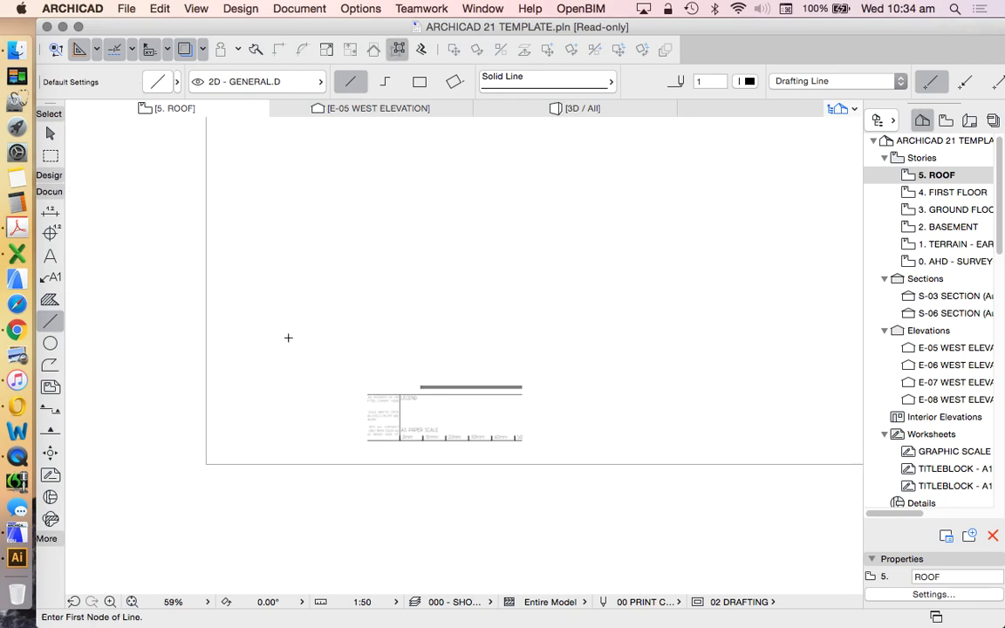
key("Escape")
- Select the placed PDF floor-plan drawing
left_click(409, 433)
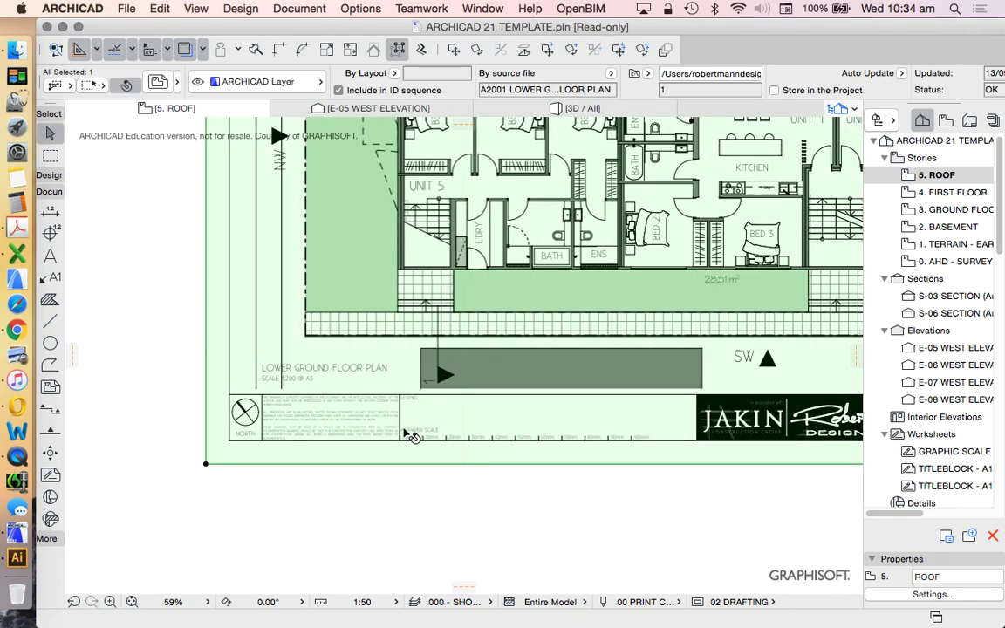
scroll(380, 432, "down", 3)
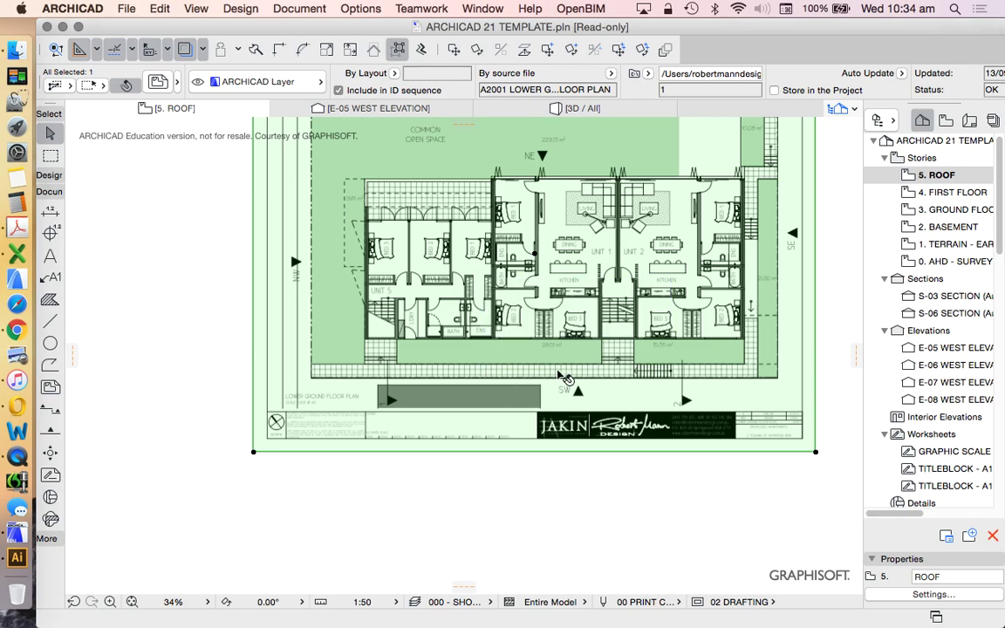
key("Escape")
left_click(486, 375)
scroll(662, 190, "up", 1)
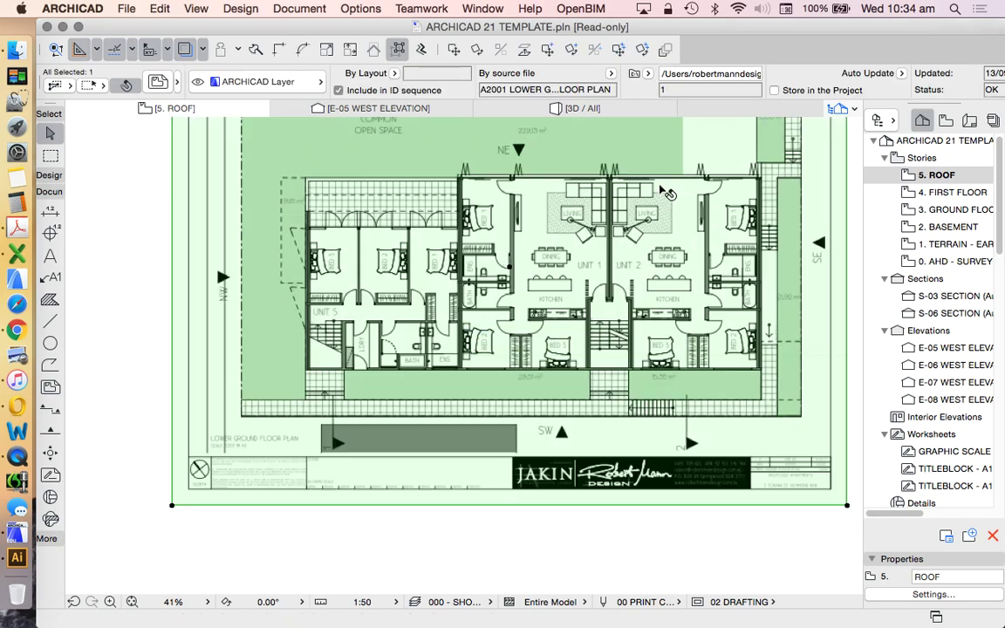
scroll(347, 377, "down", 2)
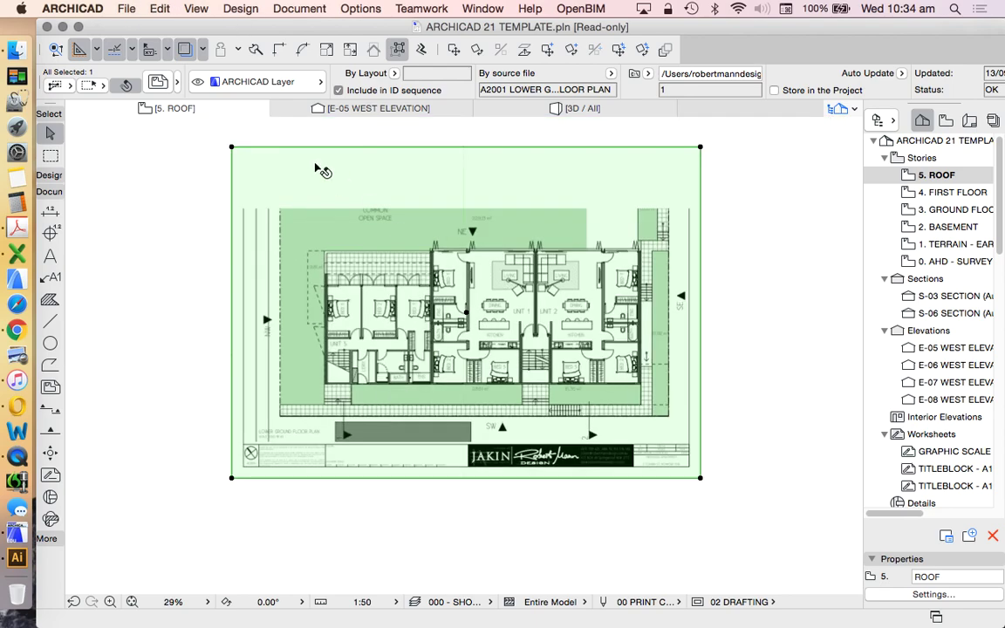
- Set a 200.00% ratio in the Resize dialog and confirm it
left_click(162, 9)
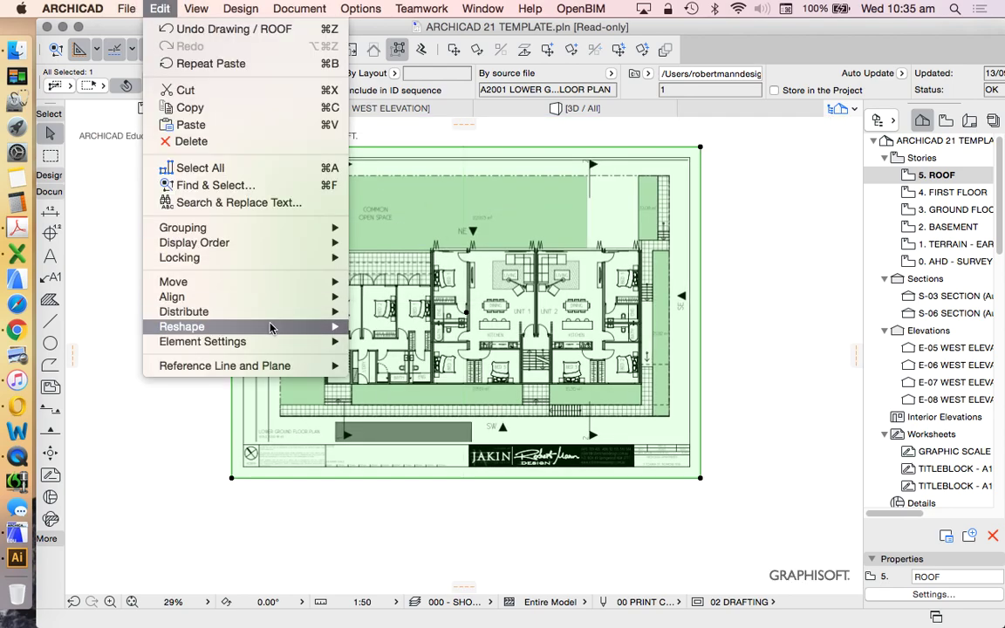
mouse_move(262, 326)
left_click(419, 341)
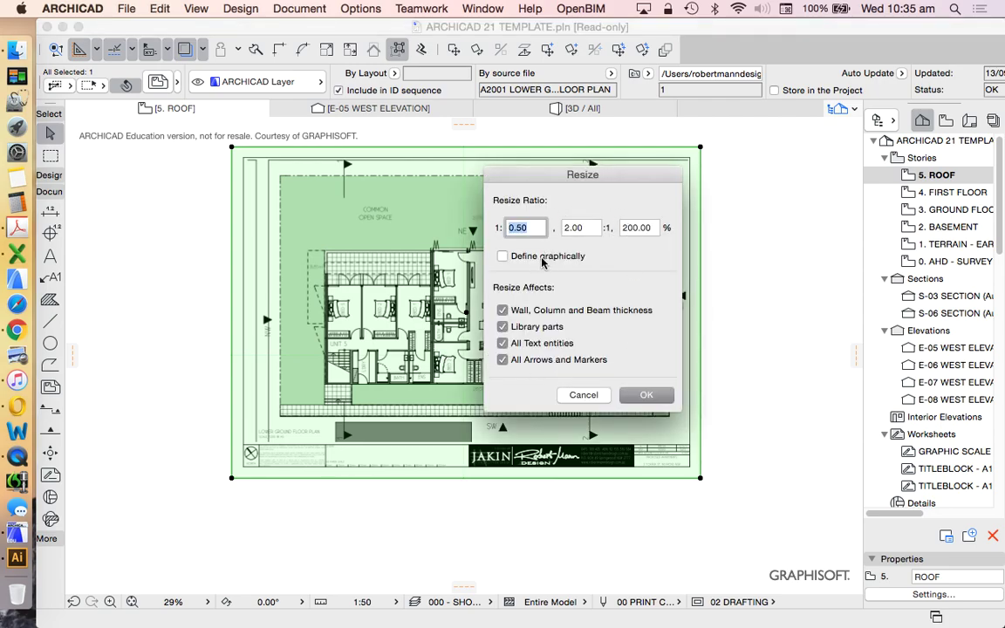
mouse_move(549, 173)
left_mouse_down()
mouse_move(708, 174)
mouse_move(718, 164)
mouse_move(701, 177)
left_mouse_up()
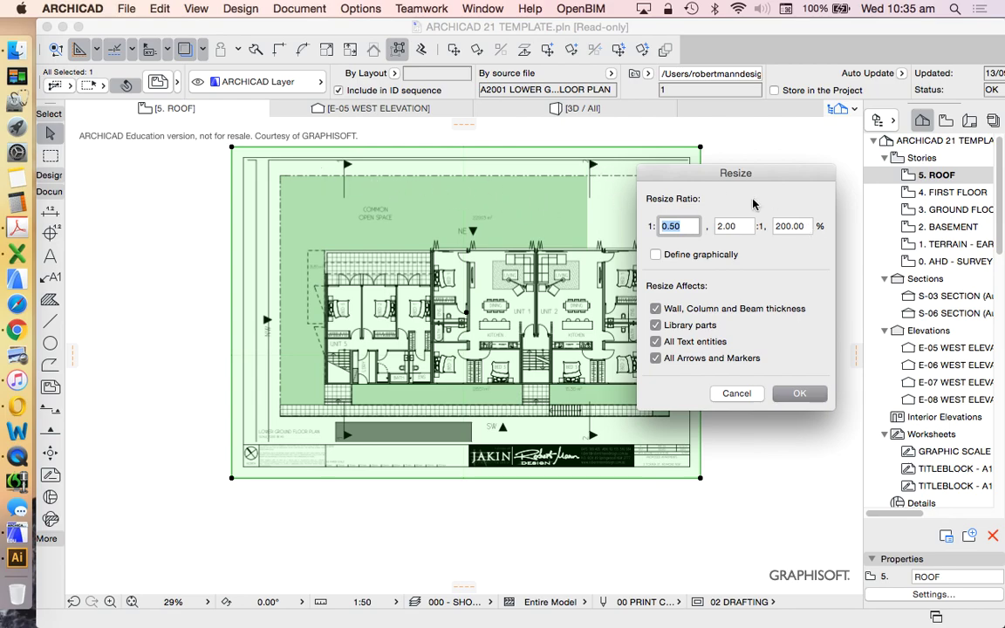
double_click(805, 226)
type("1")
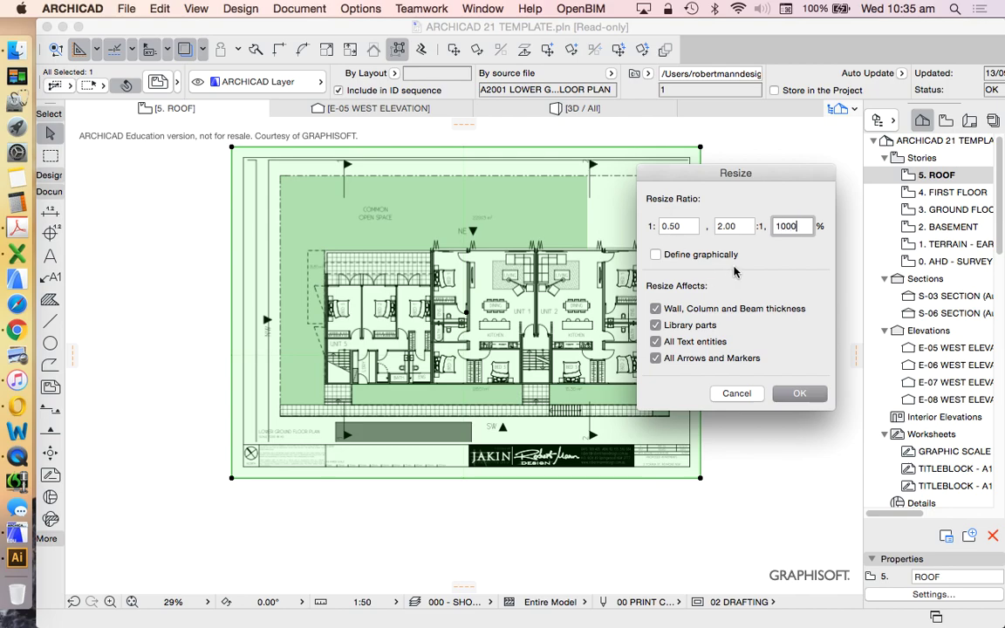
left_click_drag(758, 173, 689, 162)
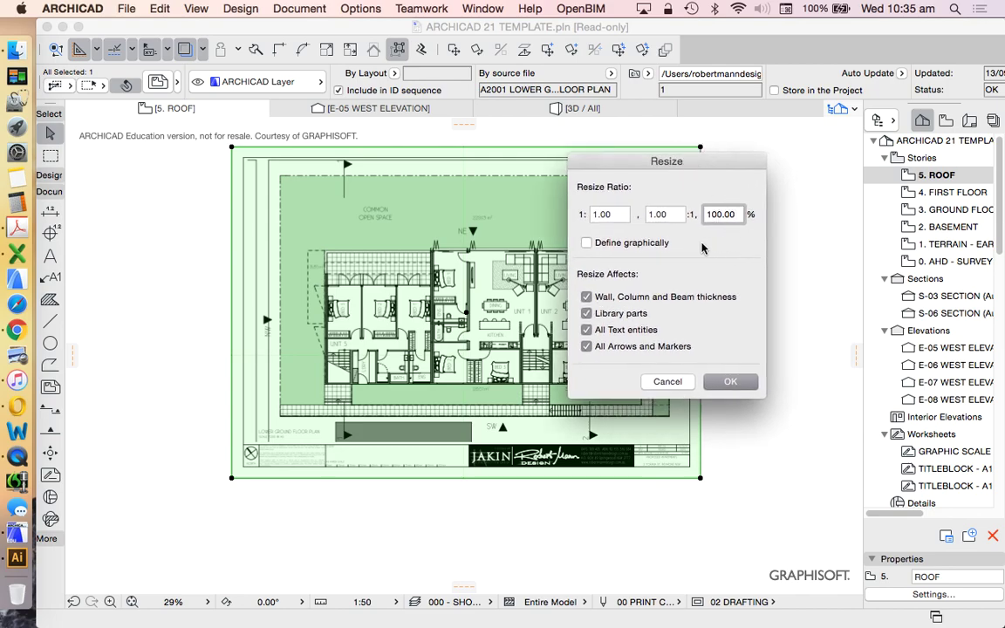
double_click(734, 215)
type("200")
left_click(730, 381)
left_click(743, 381)
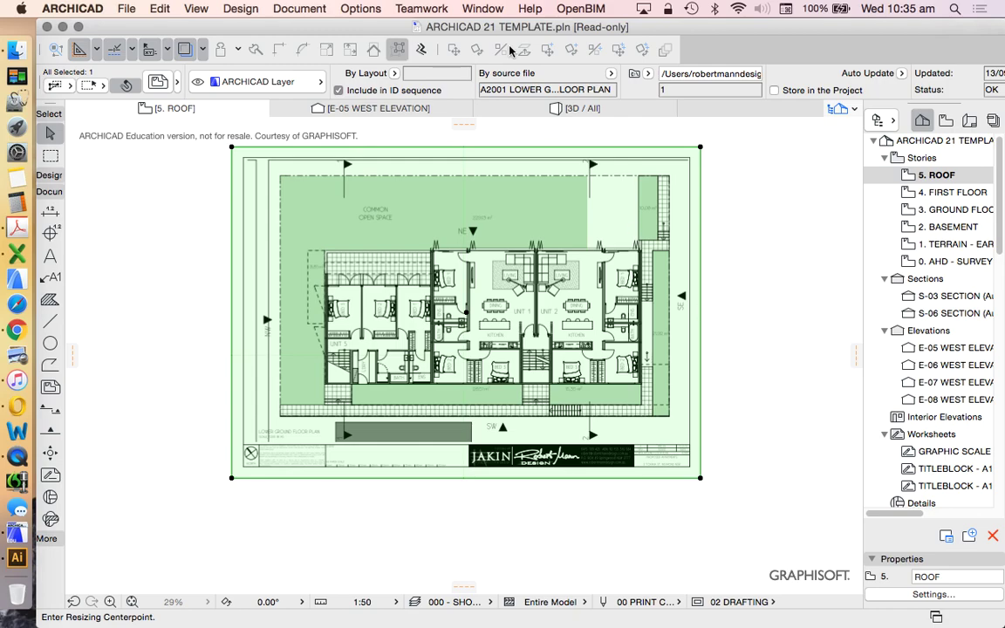
- Pick the resize centre point to double the drawing's size, then deselect it
left_click(441, 217)
scroll(425, 246, "down", 5)
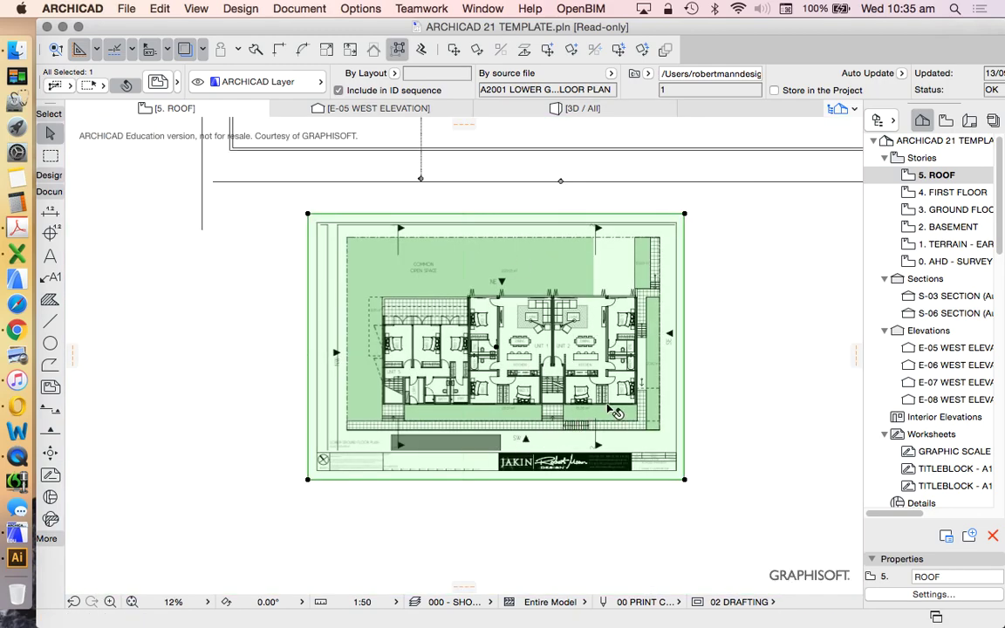
left_click(213, 287)
scroll(475, 330, "down", 3)
scroll(486, 299, "up", 1)
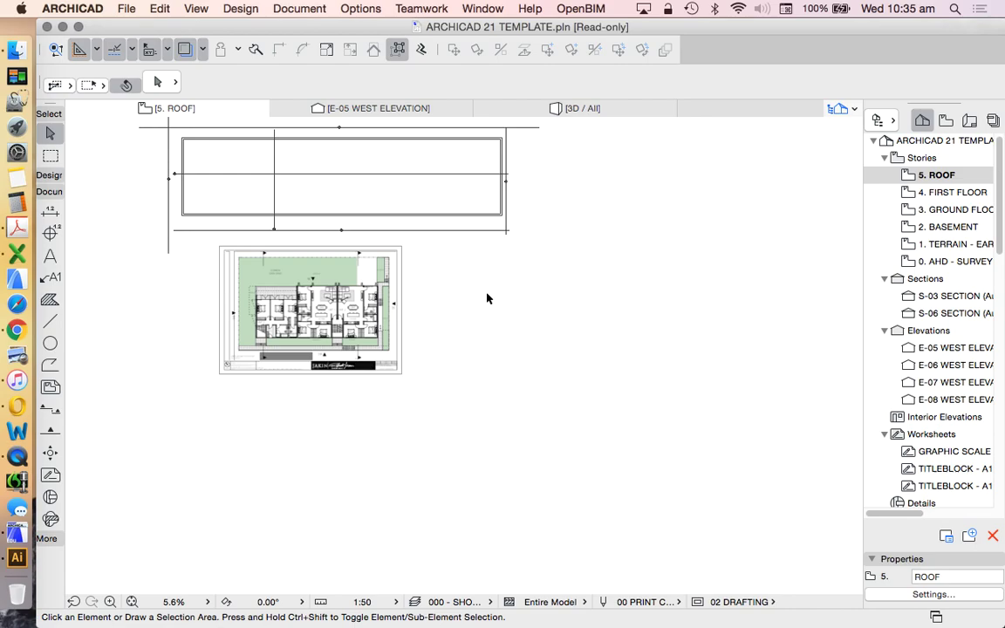
scroll(444, 231, "up", 1)
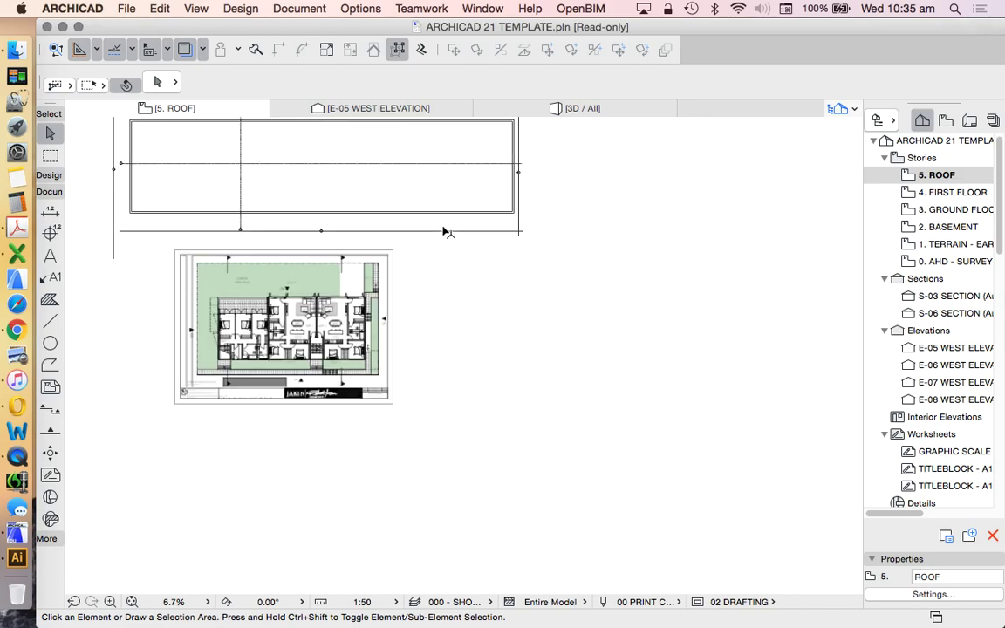
- Change the plan scale to 1:100 from the status-bar scale list
left_click(362, 602)
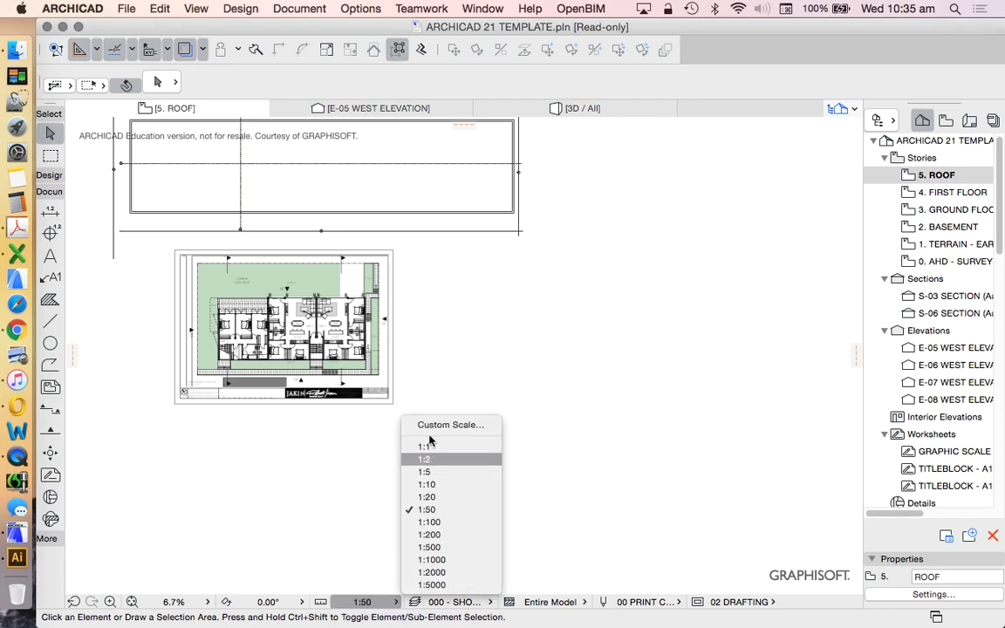
left_click(439, 470)
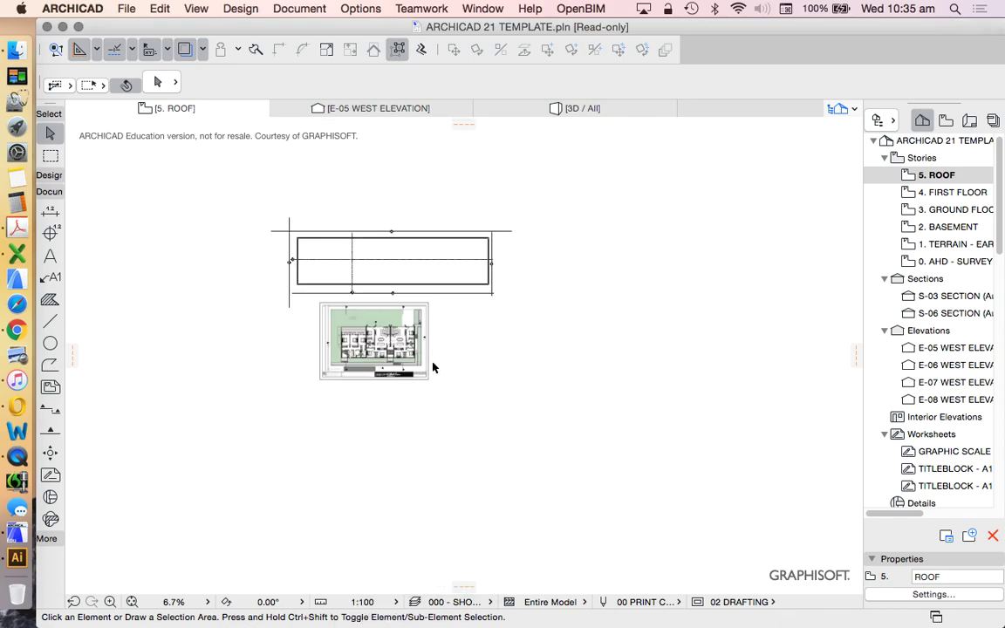
scroll(402, 330, "up", 3)
- Drop a second copy of the floor plan PDF from Finder, then delete that duplicate
left_click(17, 52)
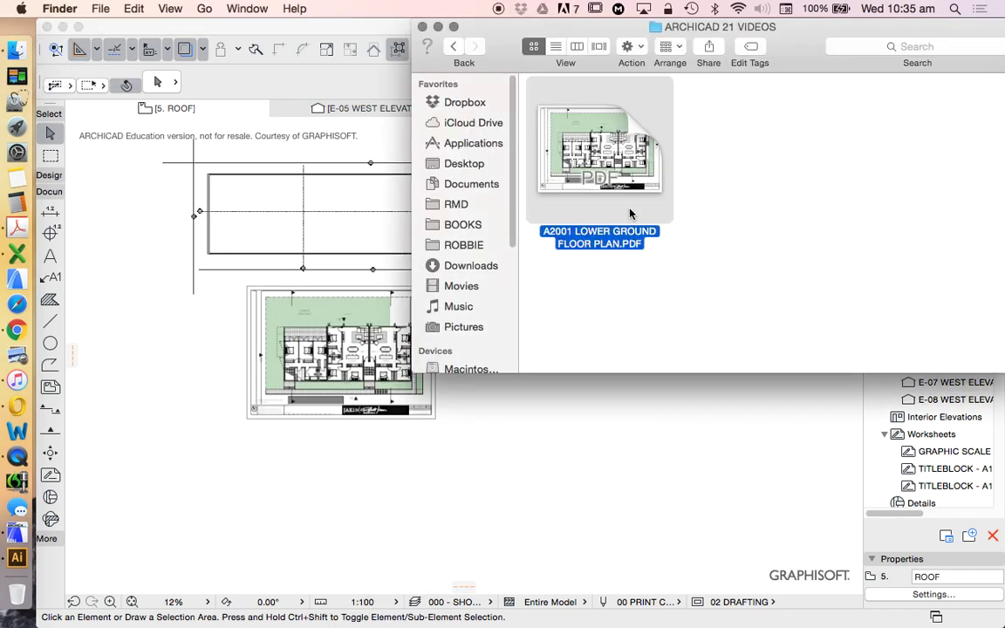
mouse_move(582, 162)
left_mouse_down()
mouse_move(672, 410)
mouse_move(695, 445)
mouse_move(718, 445)
left_mouse_up()
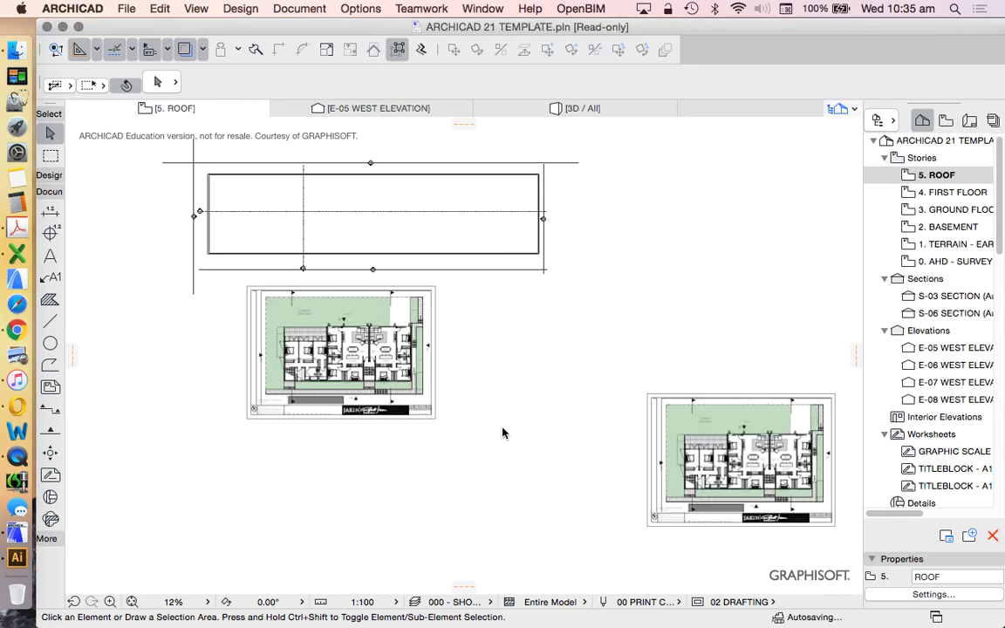
scroll(502, 262, "down", 3)
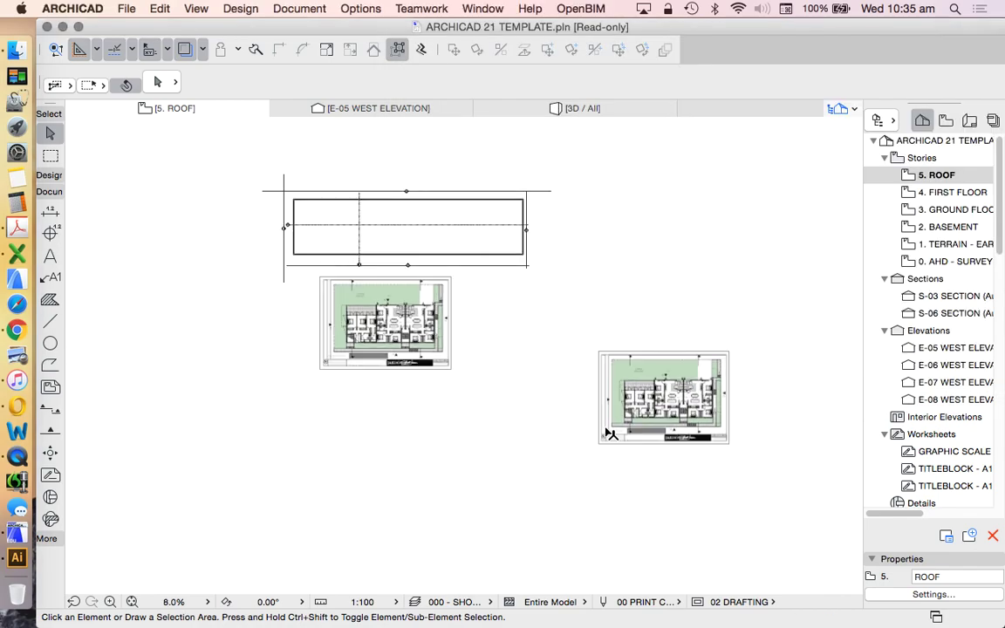
left_click(576, 390)
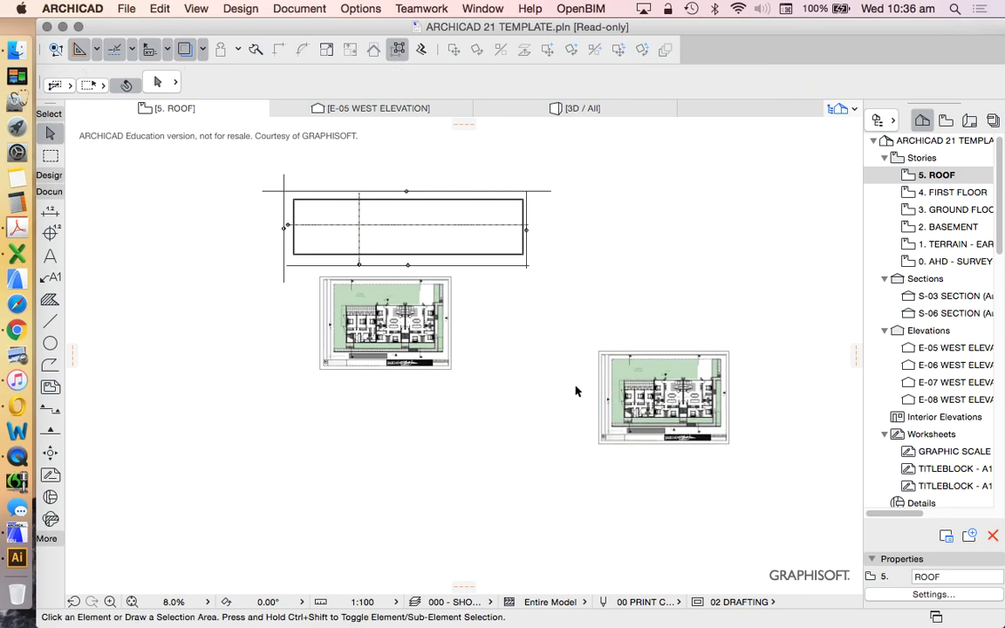
left_click(688, 422)
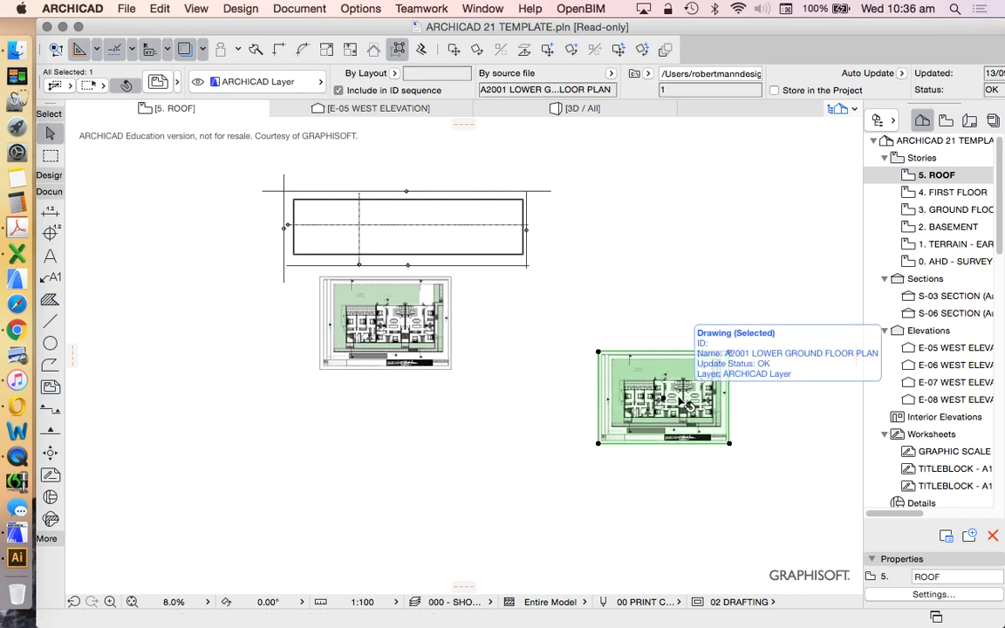
key("Delete")
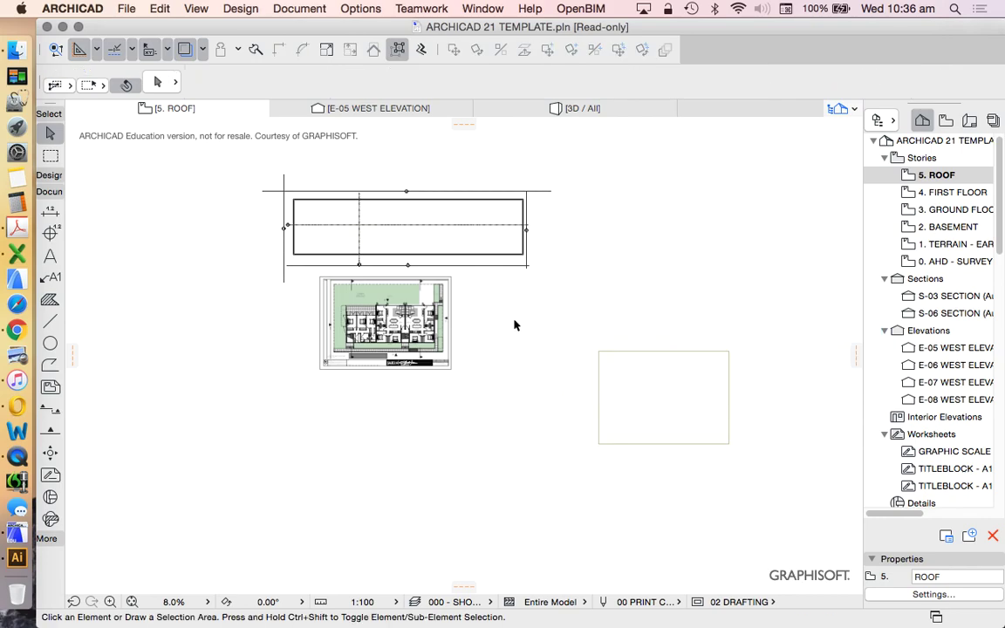
scroll(513, 323, "up", 2)
scroll(375, 301, "up", 3)
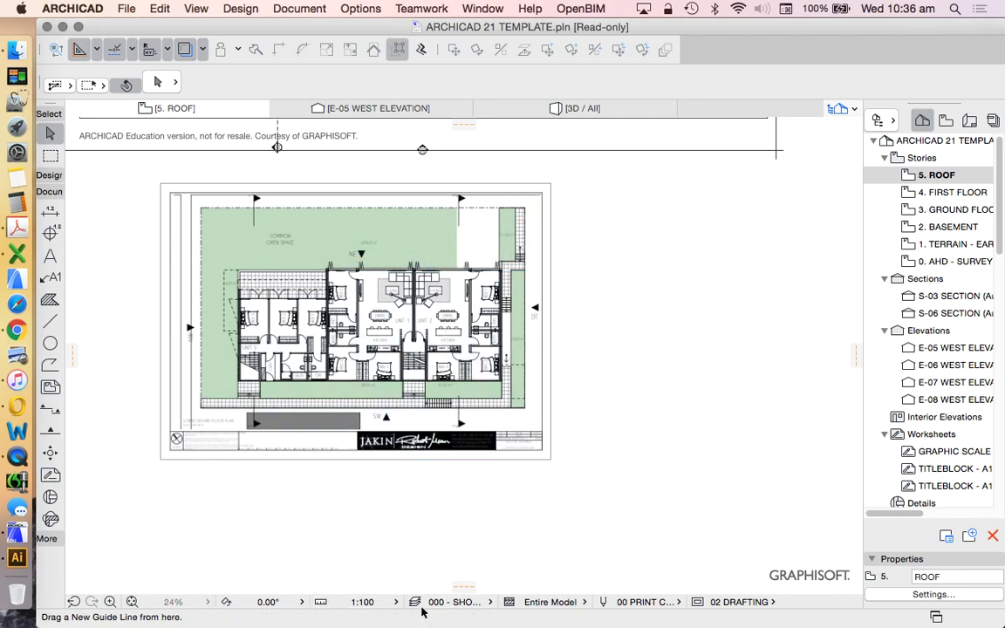
scroll(468, 392, "down", 2)
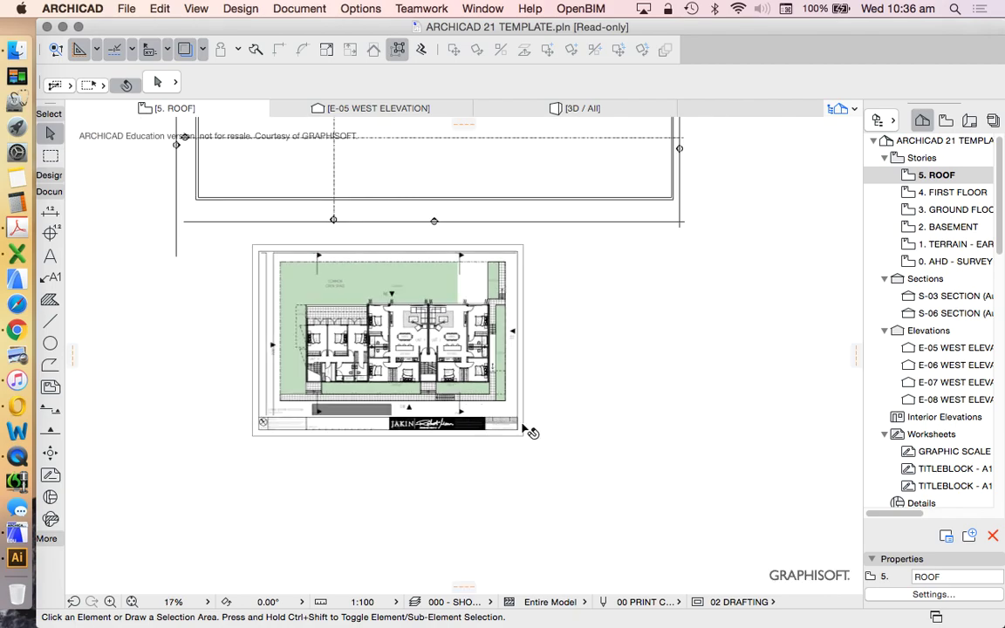
scroll(327, 298, "up", 3)
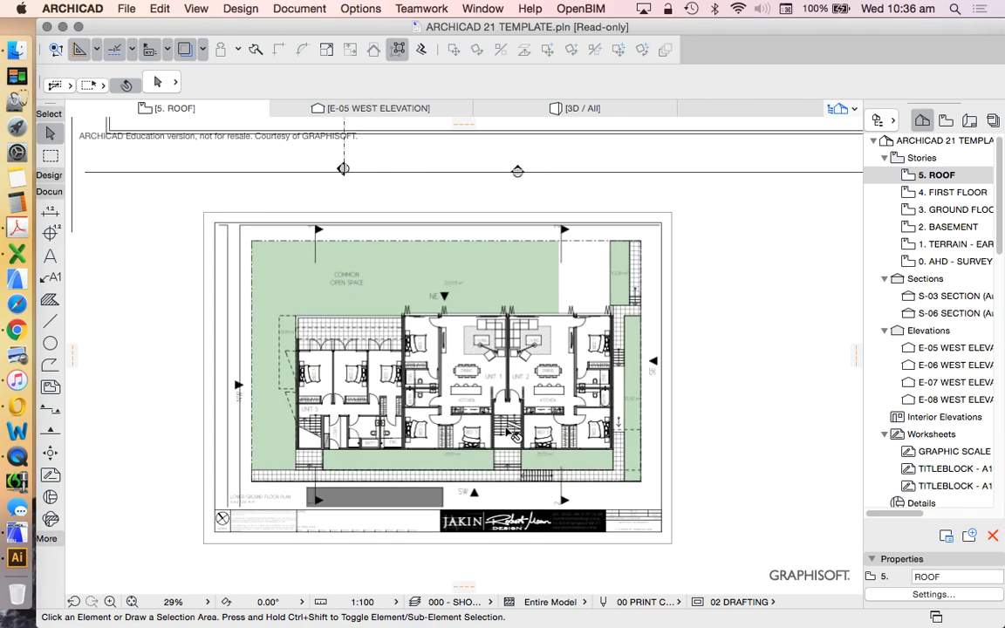
- With the Line tool active, zoom in to inspect the placed plan's wall detail
left_click(57, 323)
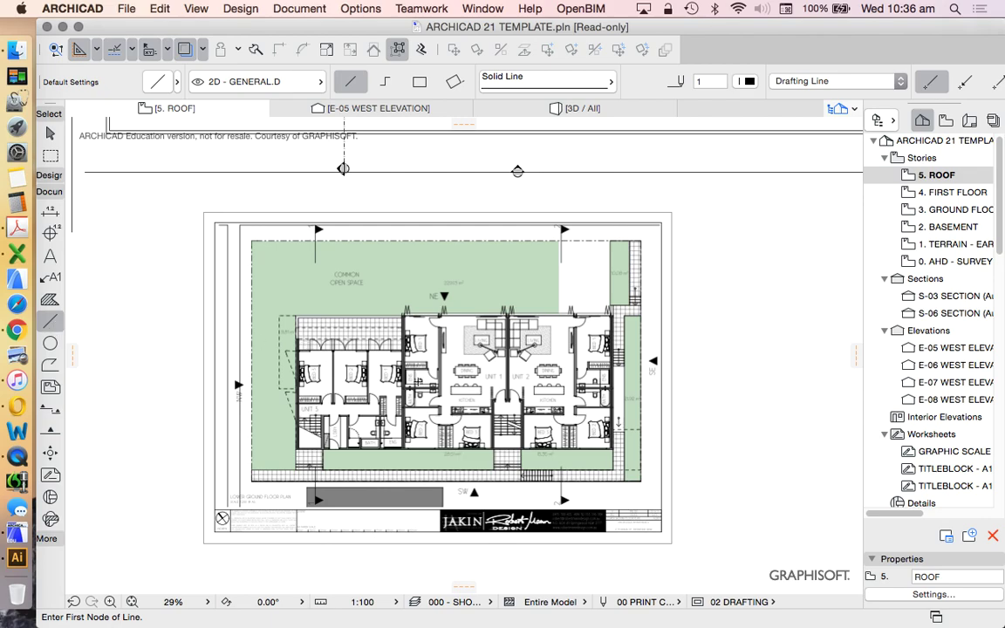
scroll(408, 341, "up", 5)
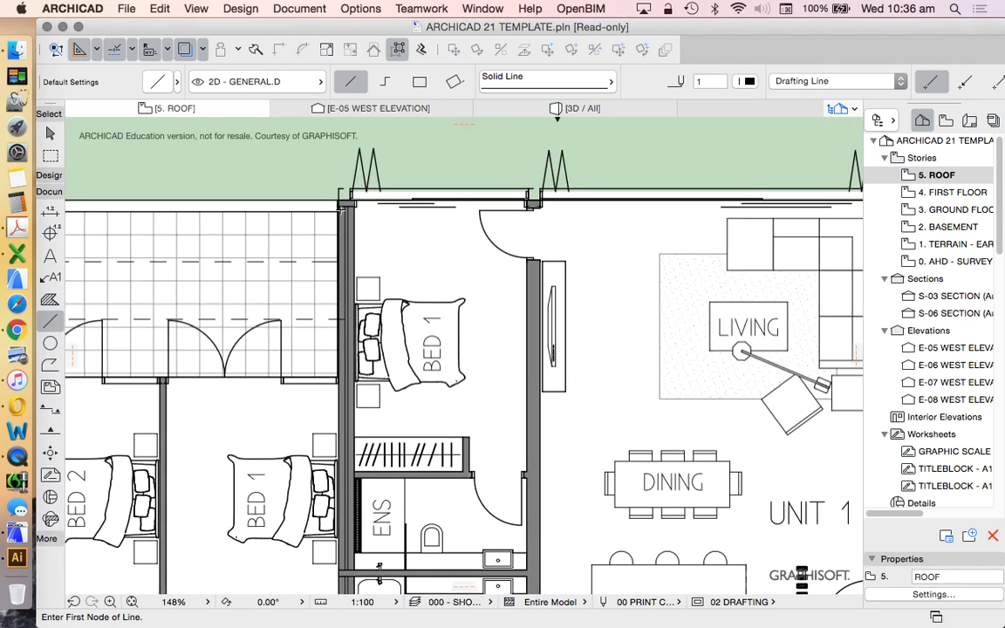
scroll(347, 205, "up", 8)
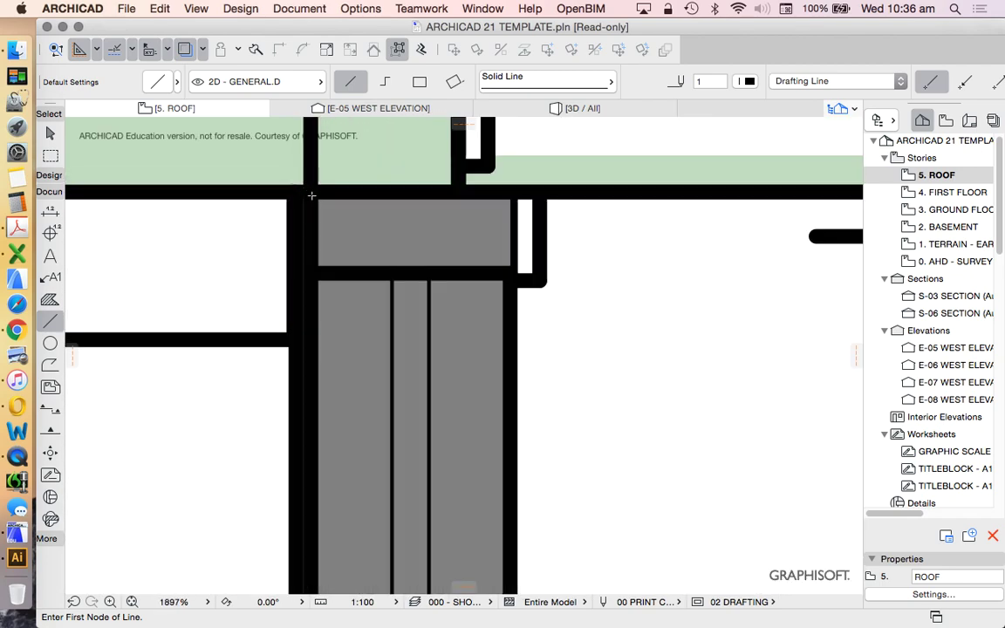
scroll(517, 184, "down", 10)
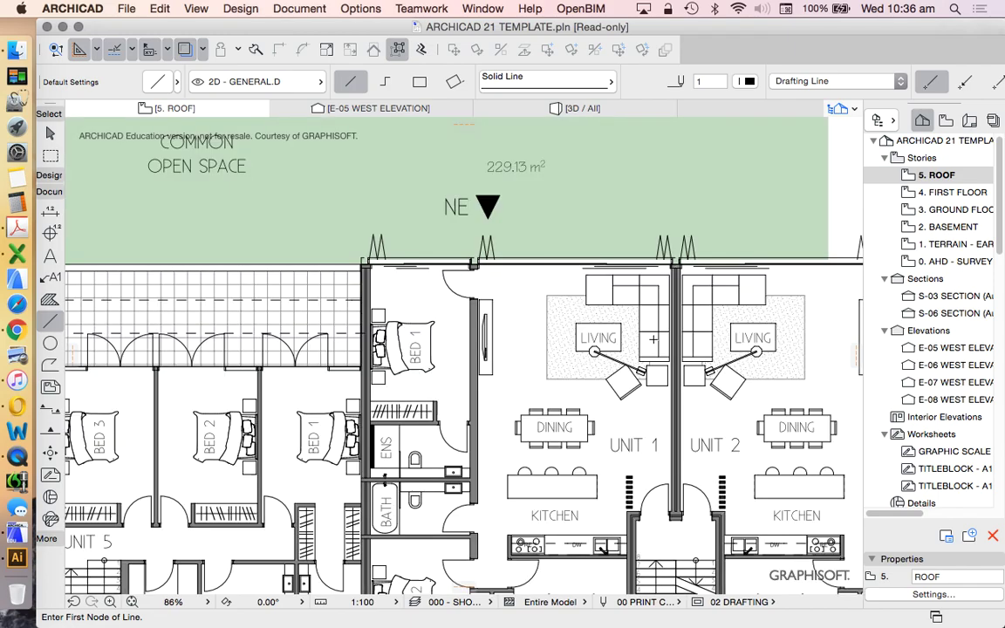
scroll(431, 207, "down", 8)
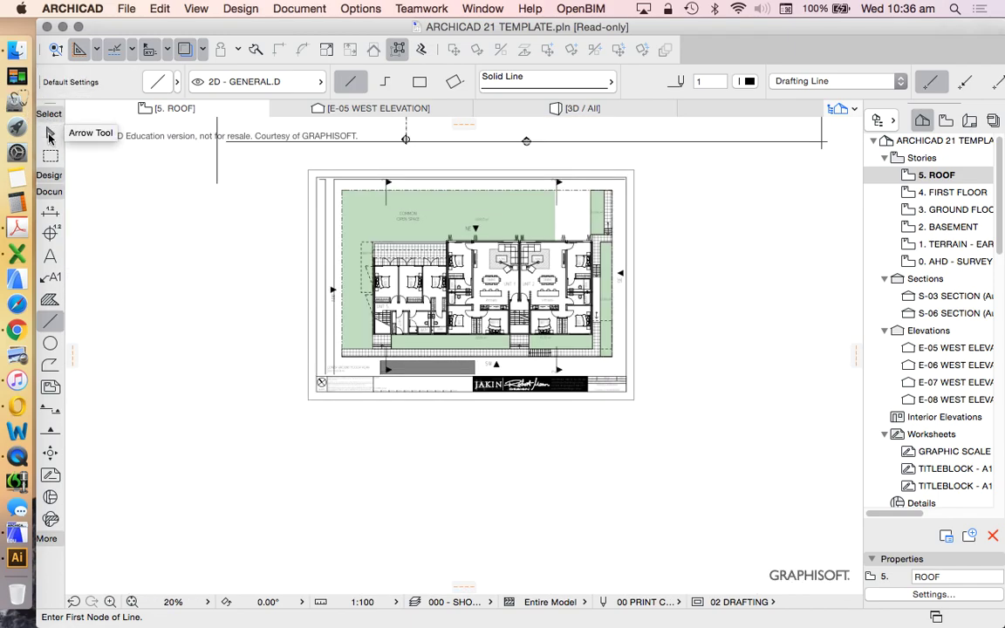
- Select the enlarged floor-plan drawing with the Arrow tool
left_click(50, 135)
left_click(411, 177)
scroll(536, 161, "up", 1)
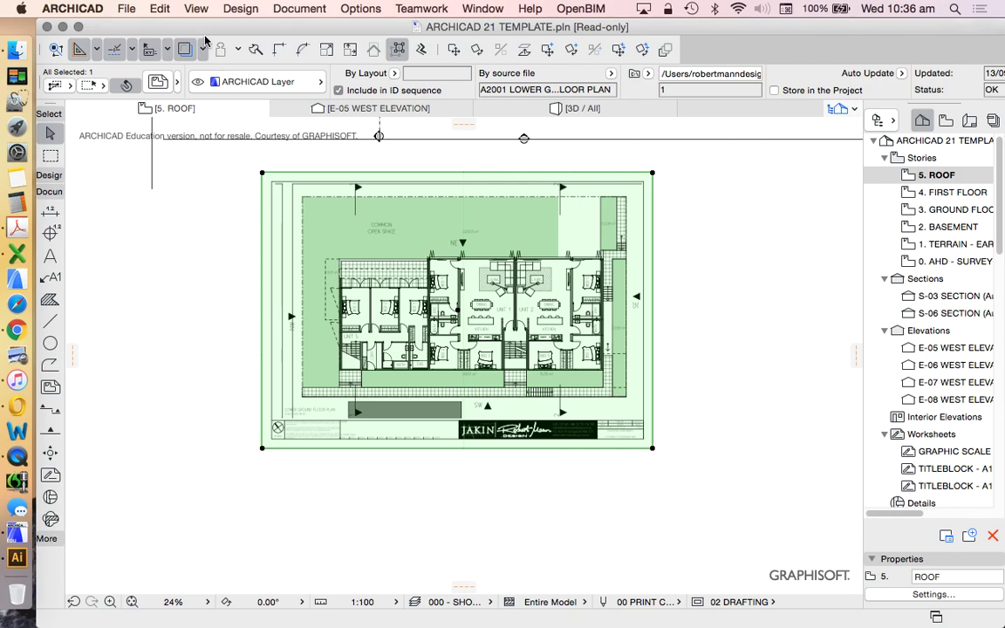
- Explode the drawing into the current view, keeping the original and its layer and project attributes
left_click(159, 8)
mouse_move(249, 326)
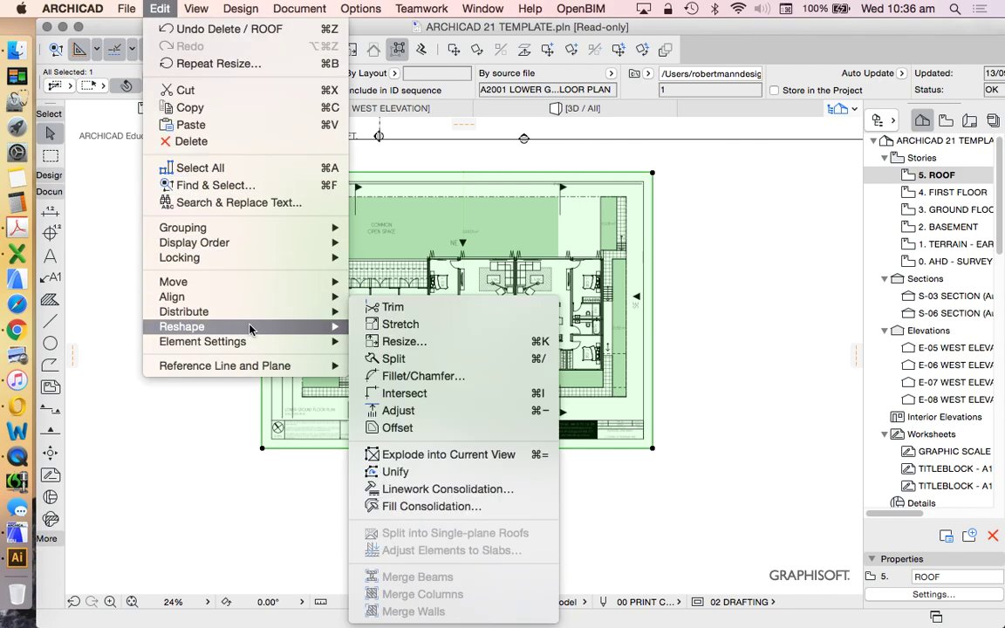
left_click(408, 457)
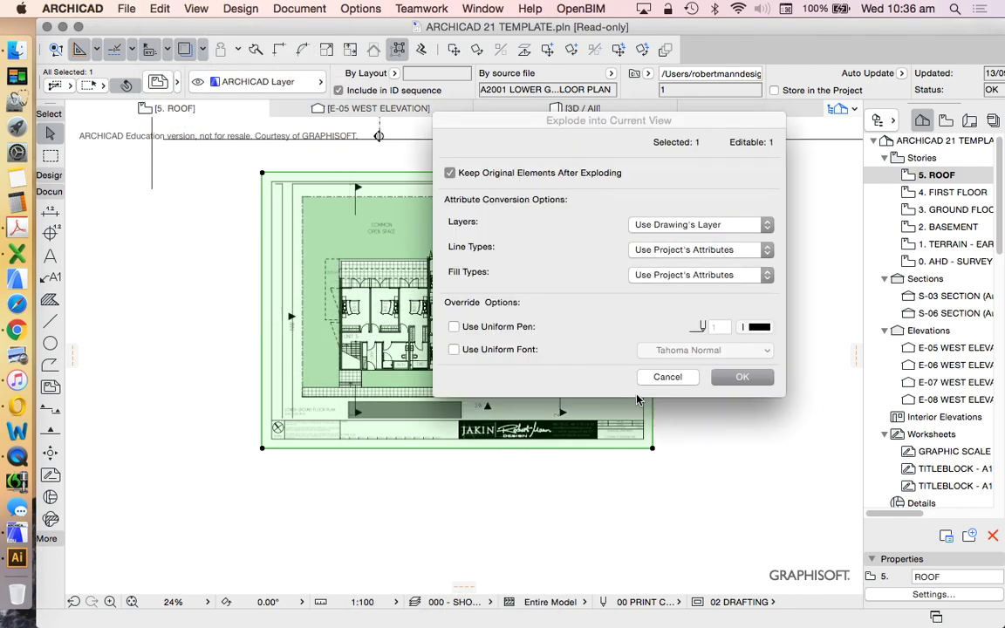
left_click(743, 378)
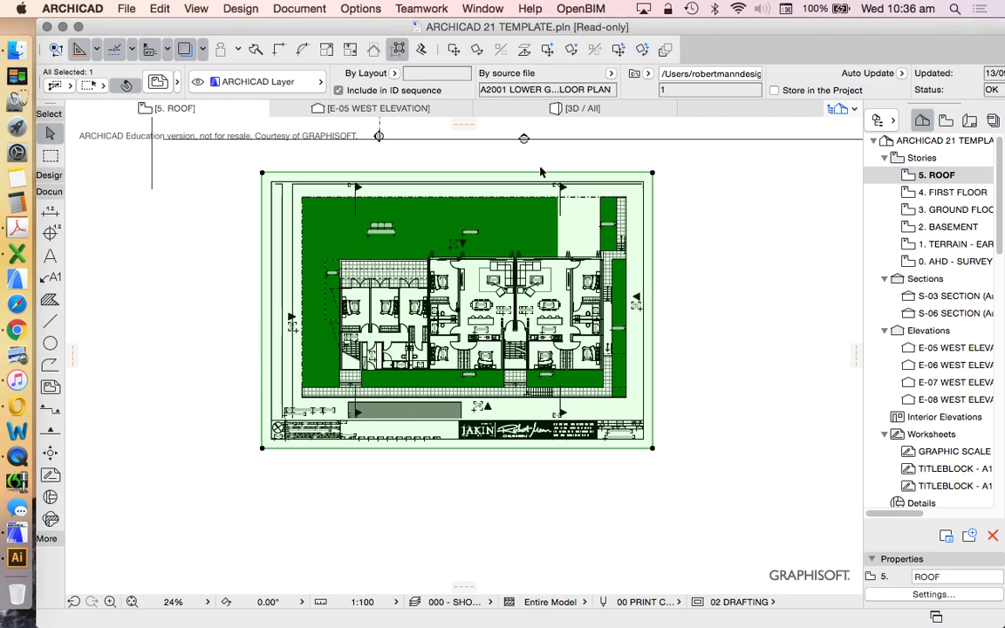
left_click(162, 8)
mouse_move(231, 326)
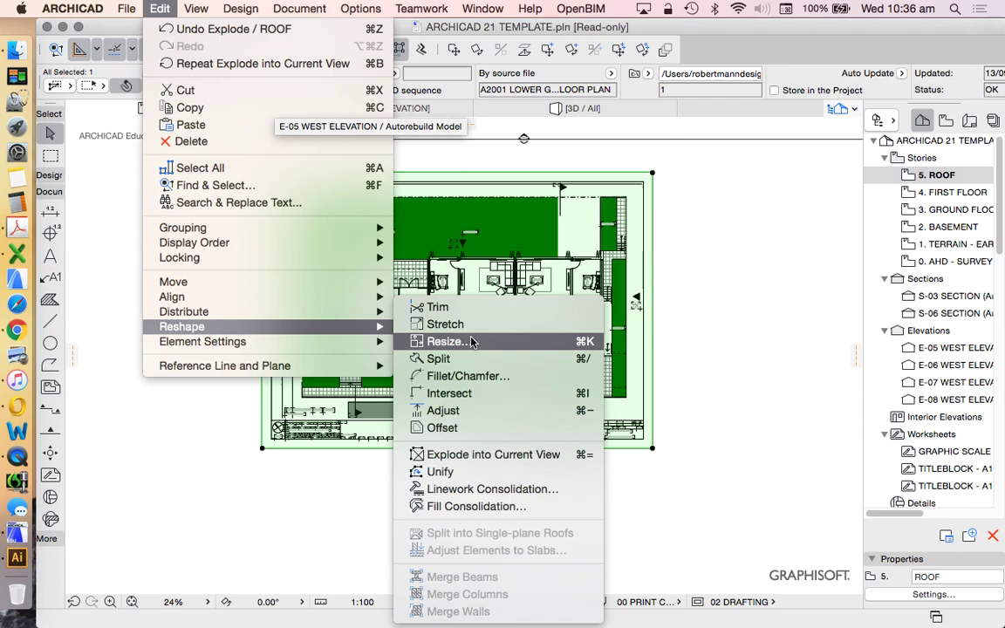
left_click(523, 454)
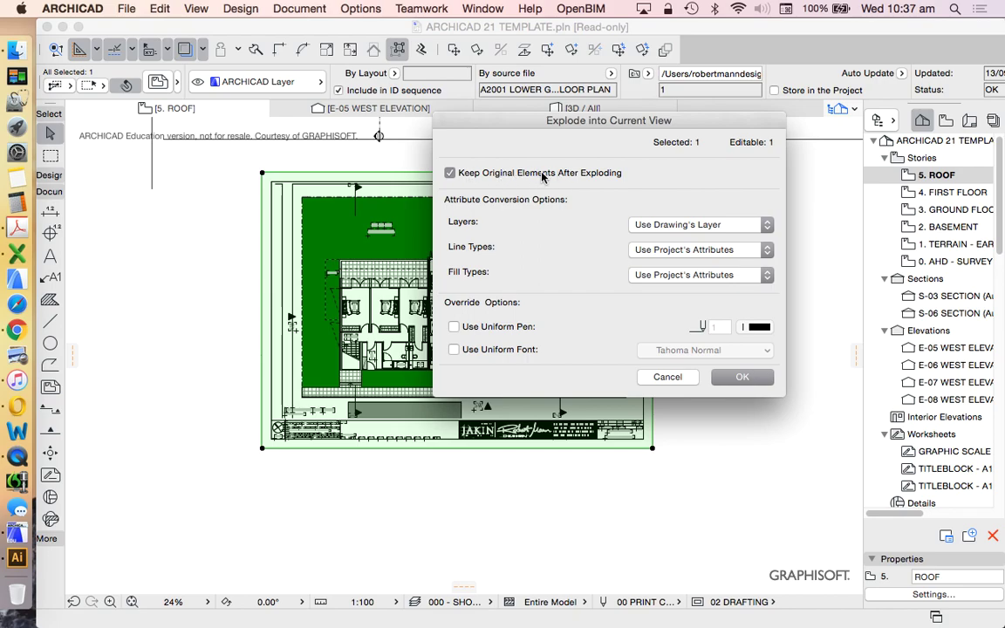
left_click_drag(524, 121, 671, 95)
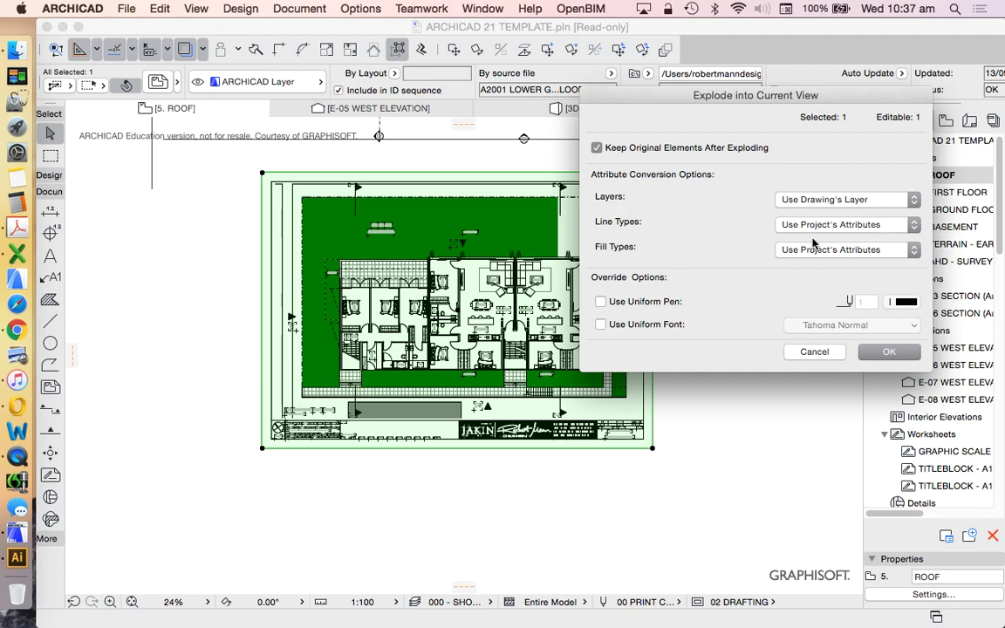
left_click(886, 359)
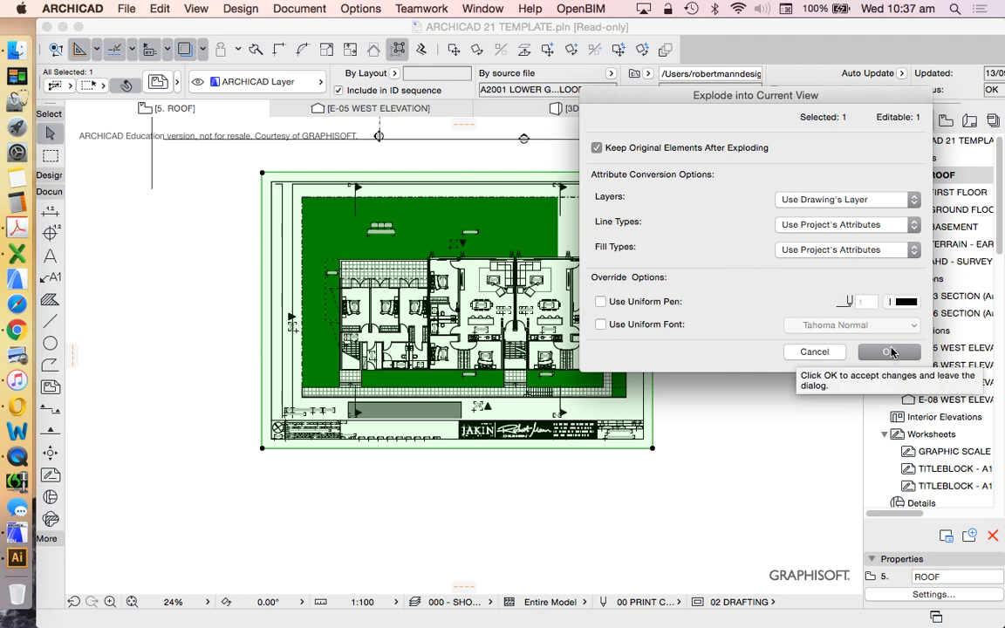
left_click(890, 351)
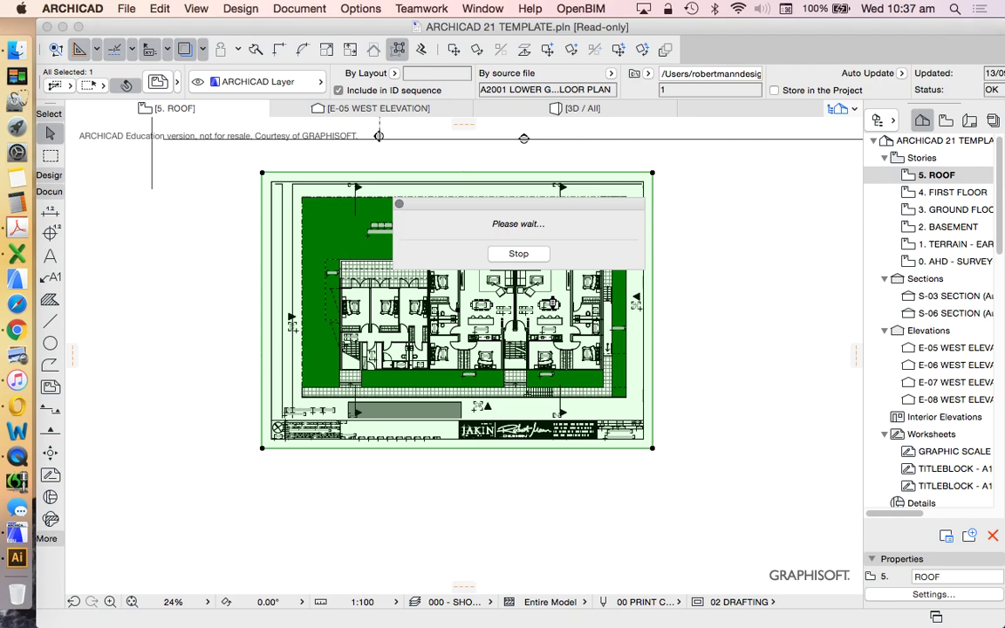
- Marquee-select all the exploded floor-plan elements
key("Escape")
left_click(236, 159)
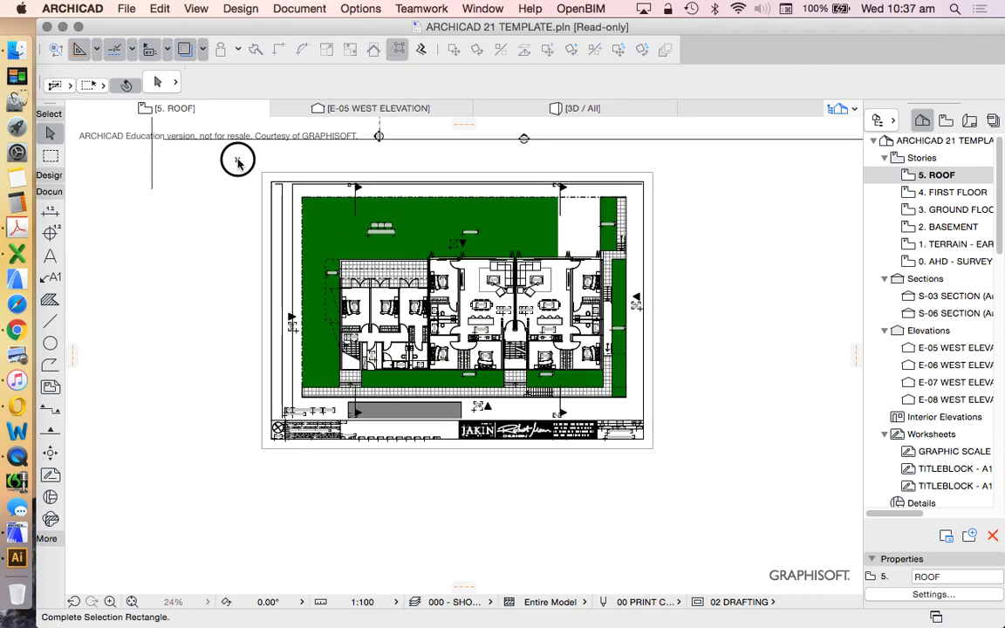
left_click(650, 402)
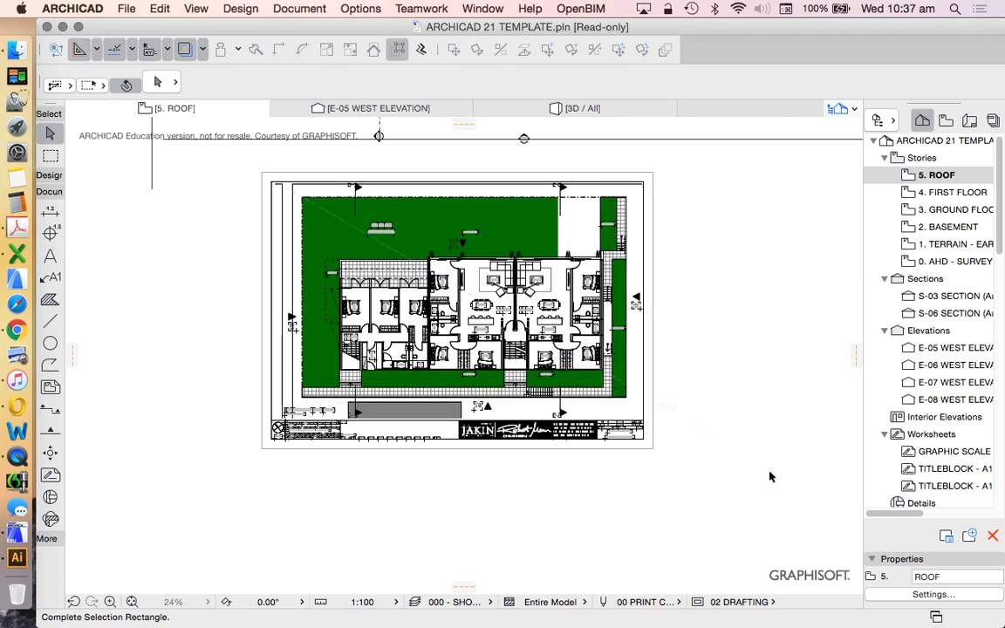
left_click(770, 476)
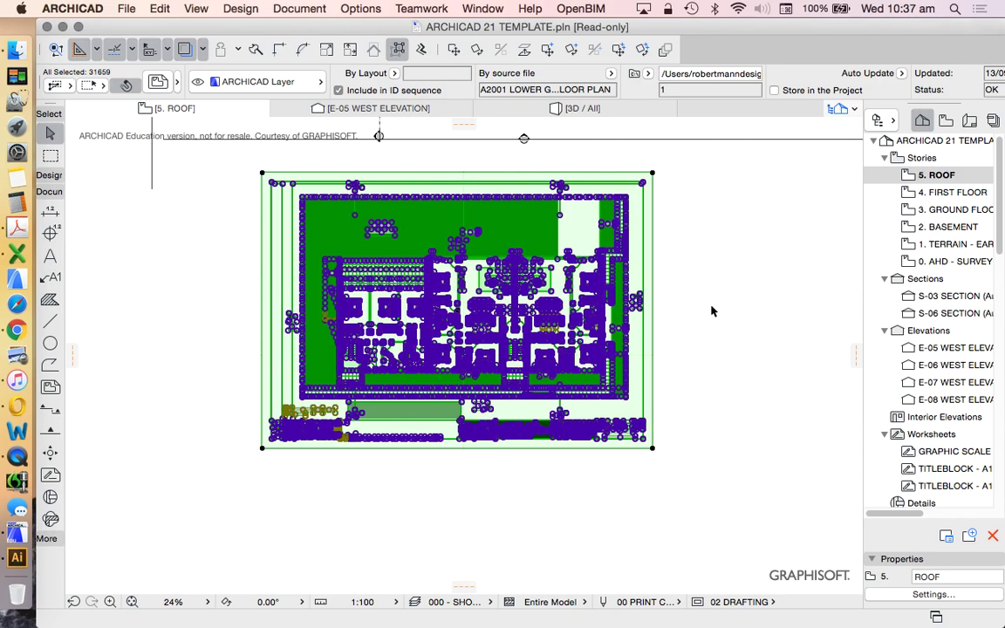
left_click(159, 8)
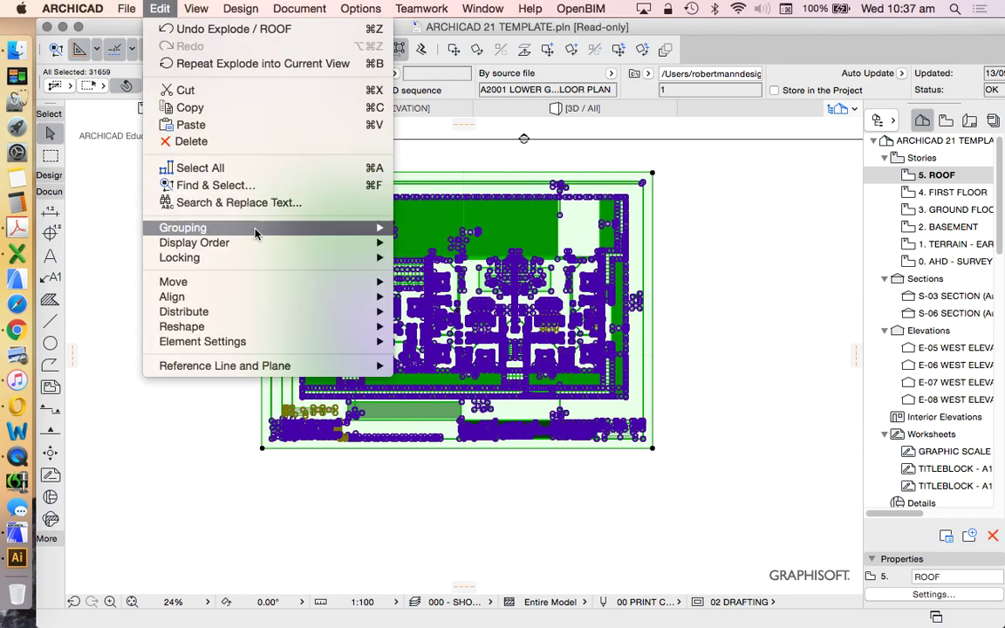
left_click(226, 90)
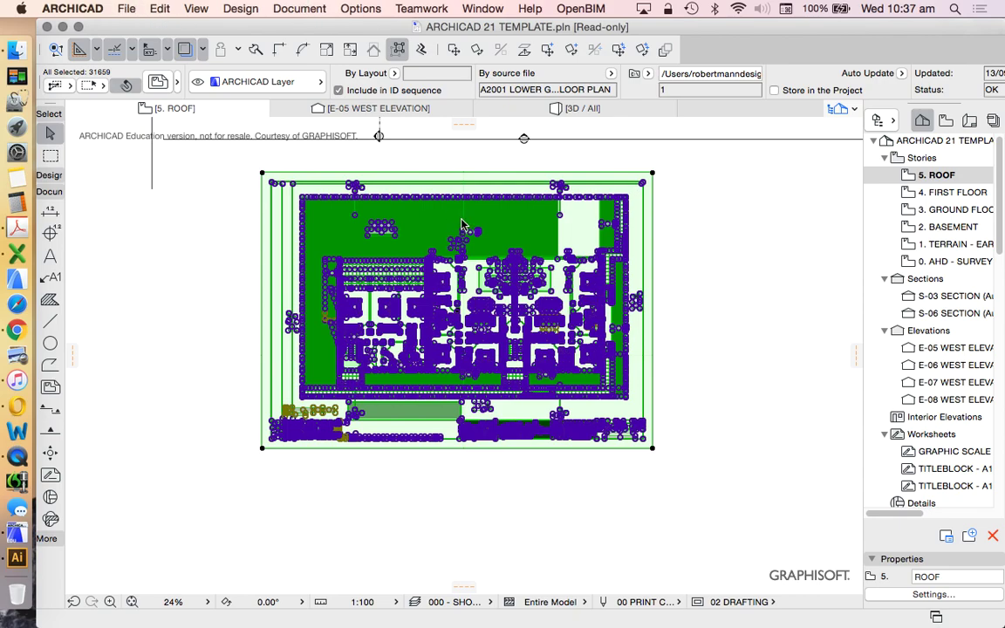
- Cut the selected elements and paste them back in their original place on 5. ROOF
key("ctrl+k")
key("Delete")
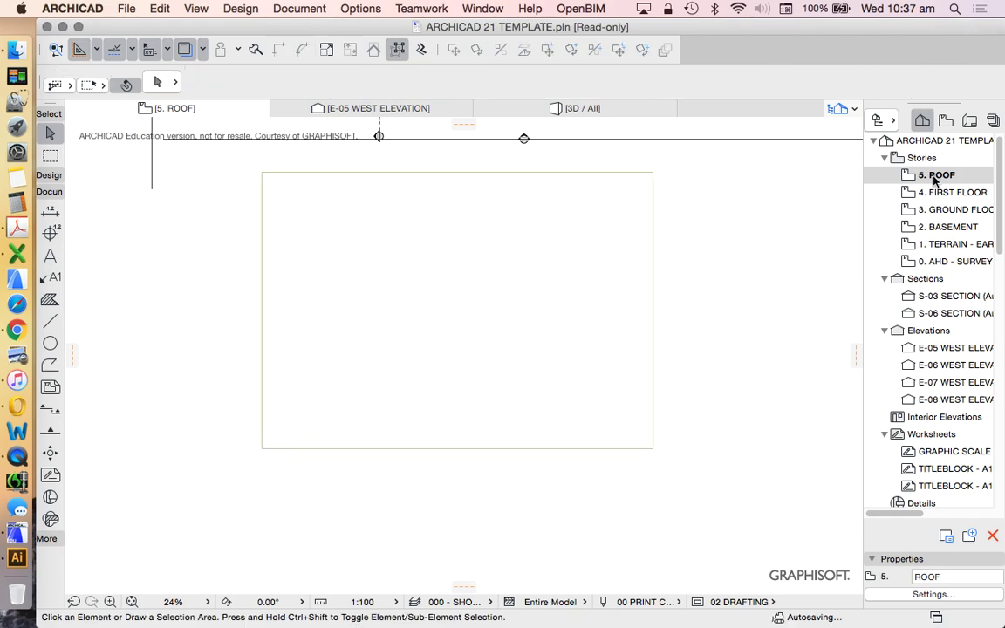
right_click(765, 349)
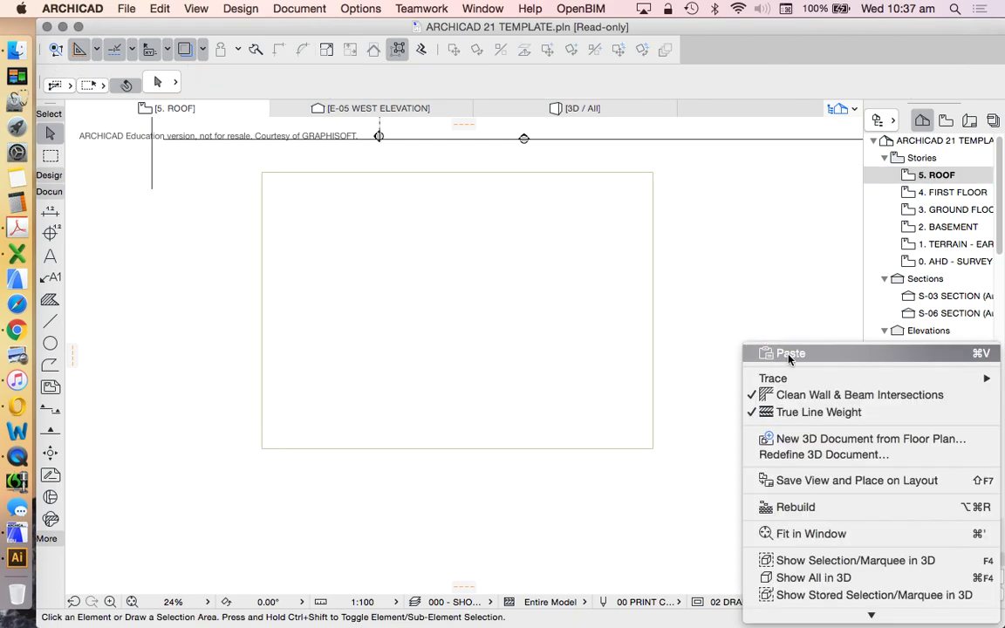
left_click(702, 239)
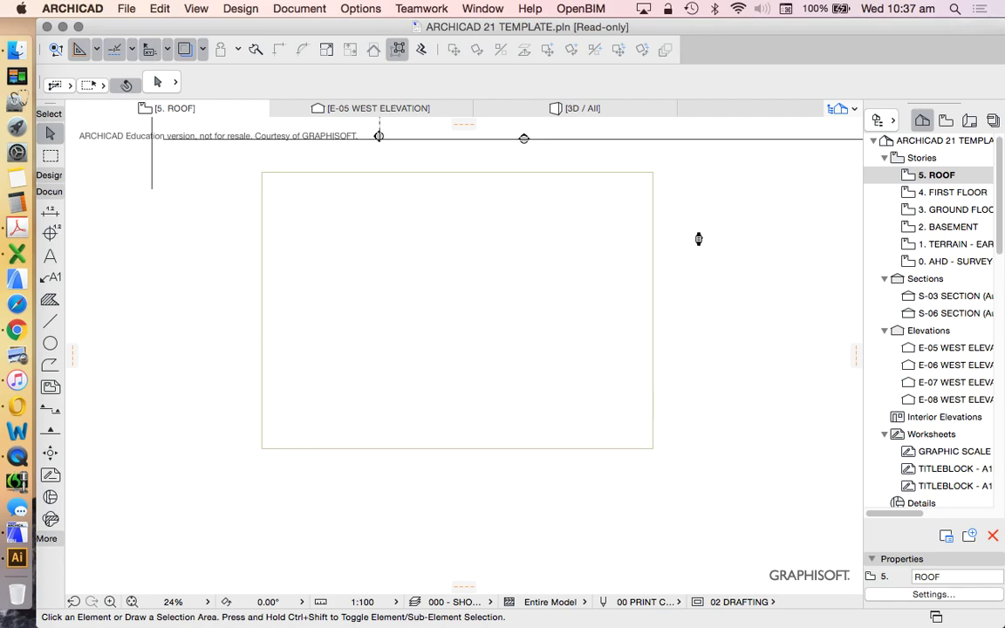
key("super+v")
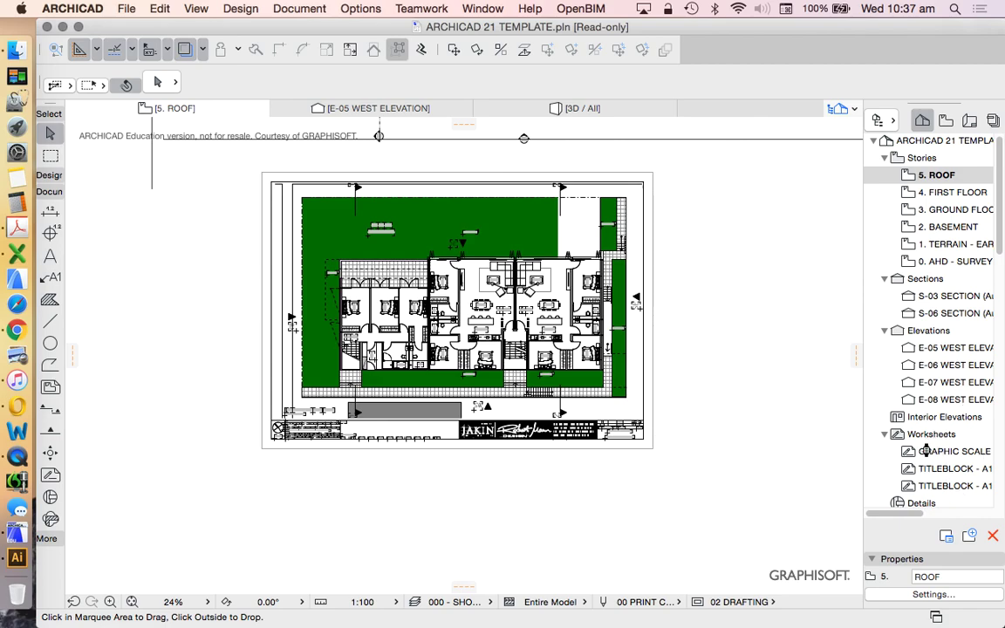
left_click(705, 260)
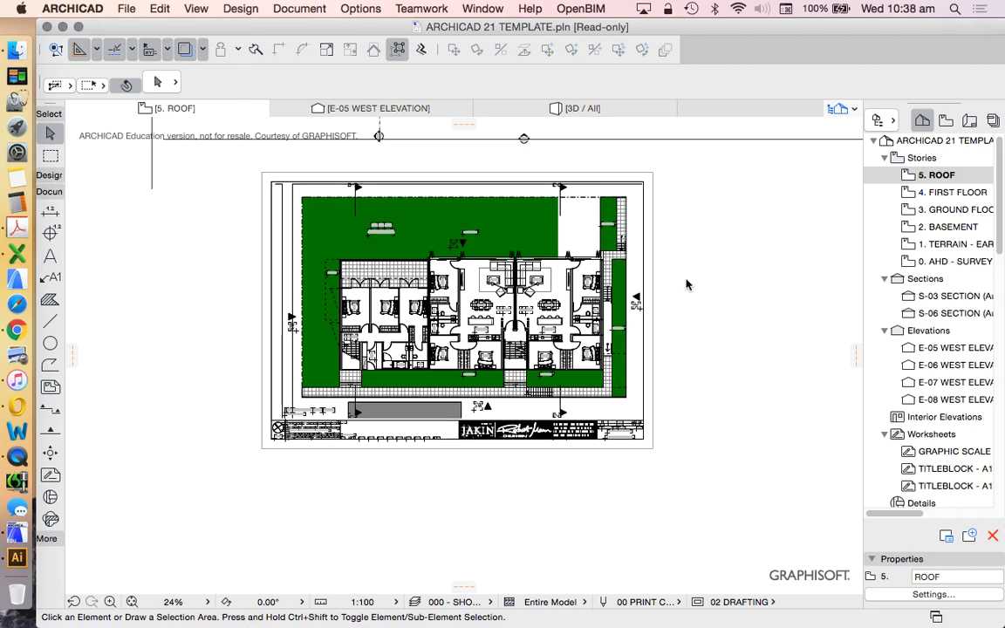
- Open 4. FIRST FLOOR and show 5. ROOF as its trace reference
double_click(942, 193)
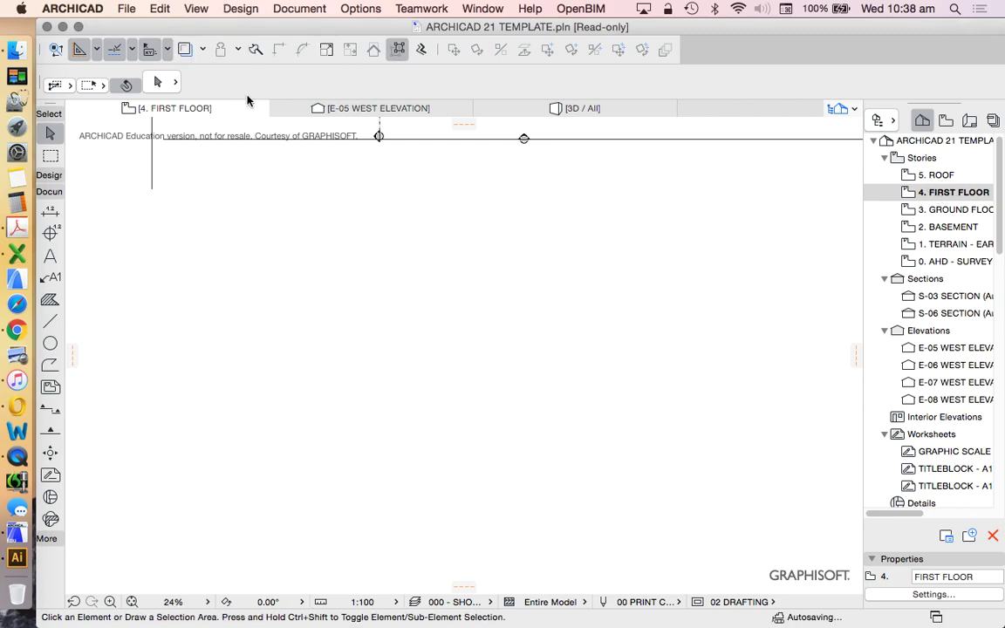
right_click(945, 179)
left_click(571, 300)
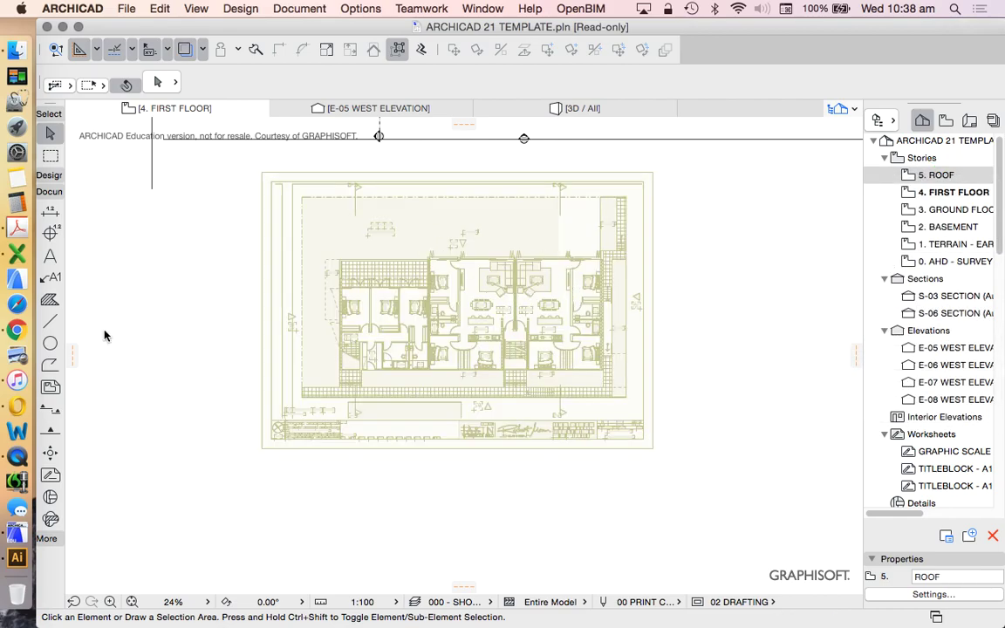
scroll(425, 331, "up", 5)
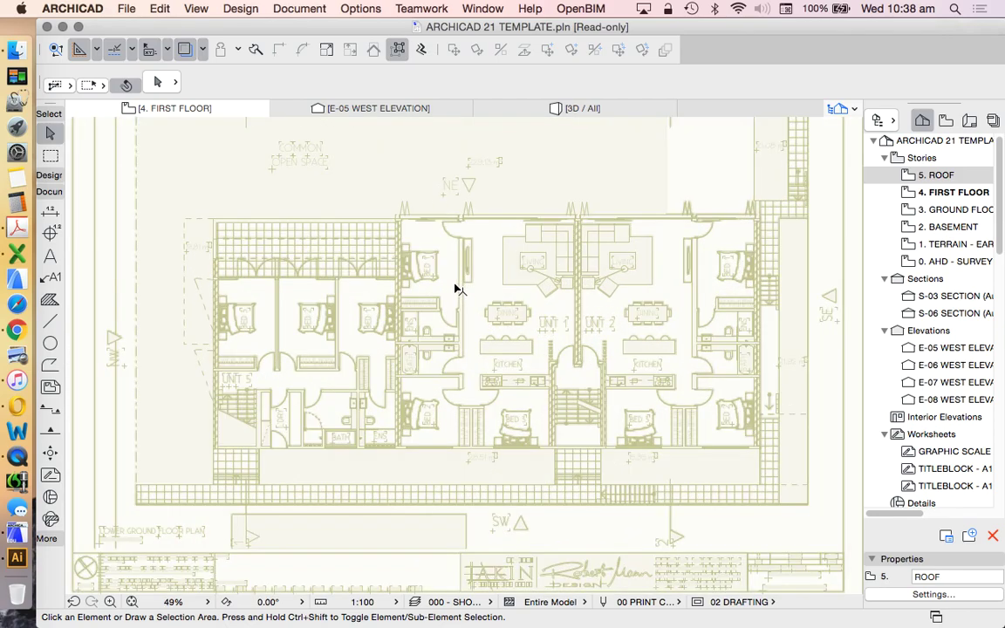
scroll(618, 372, "down", 2)
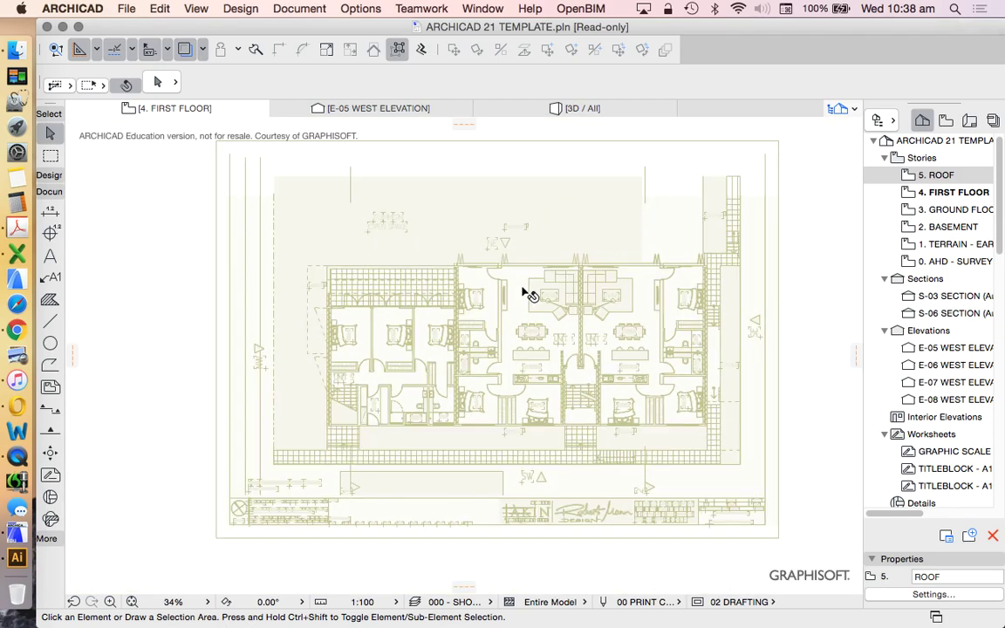
left_click(204, 50)
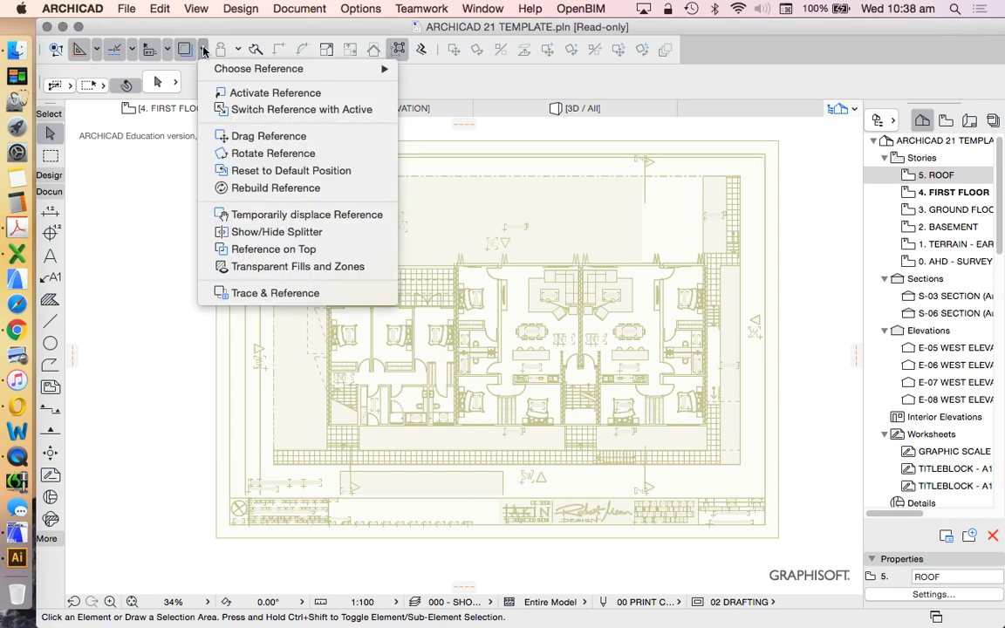
left_click(276, 293)
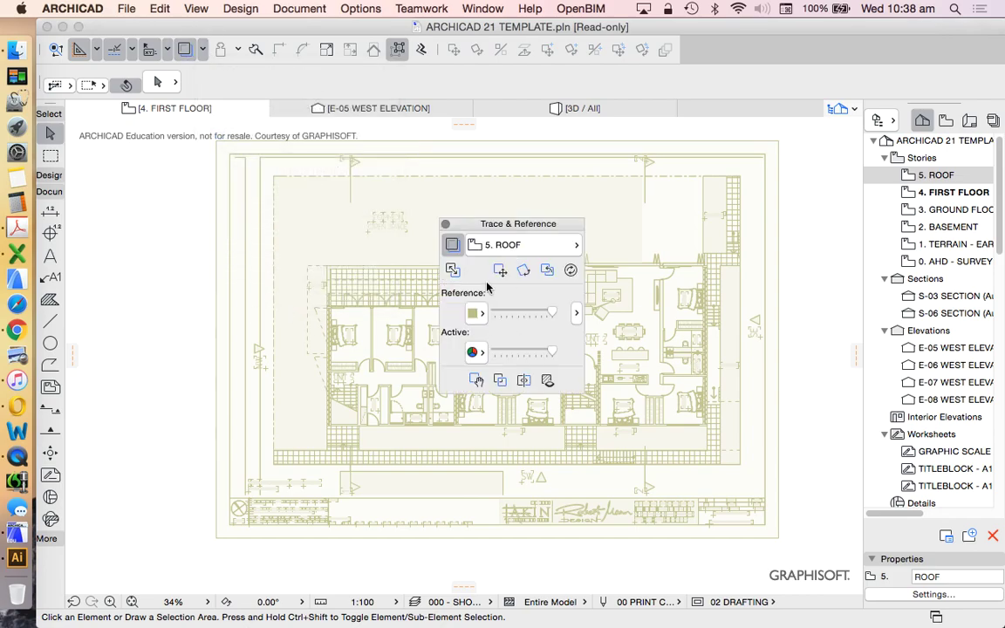
left_click(476, 312)
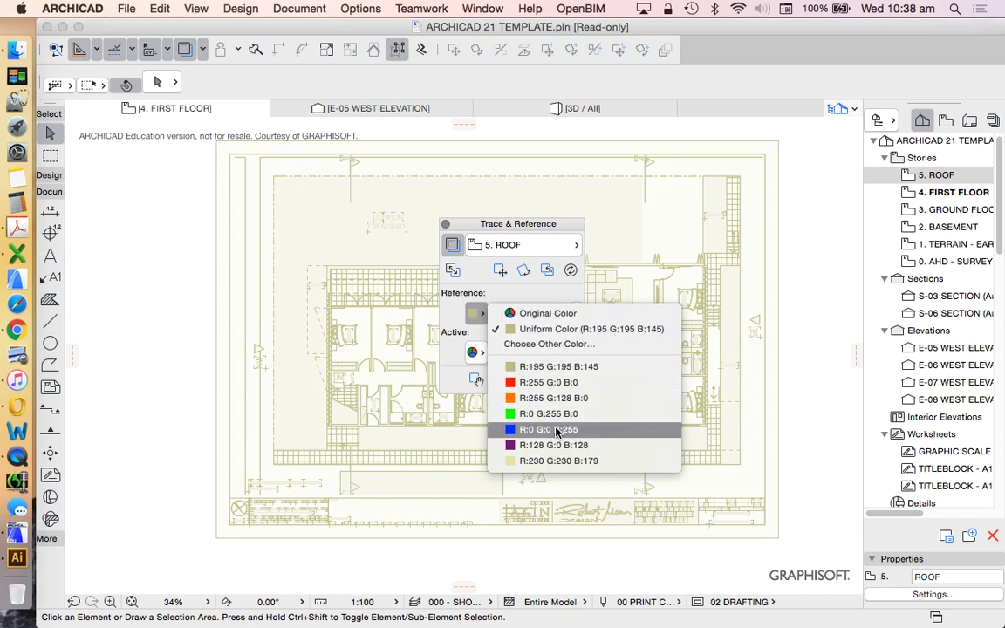
left_click(556, 429)
mouse_move(536, 224)
left_mouse_down()
mouse_move(792, 260)
mouse_move(751, 260)
mouse_move(709, 220)
mouse_move(590, 186)
left_mouse_up()
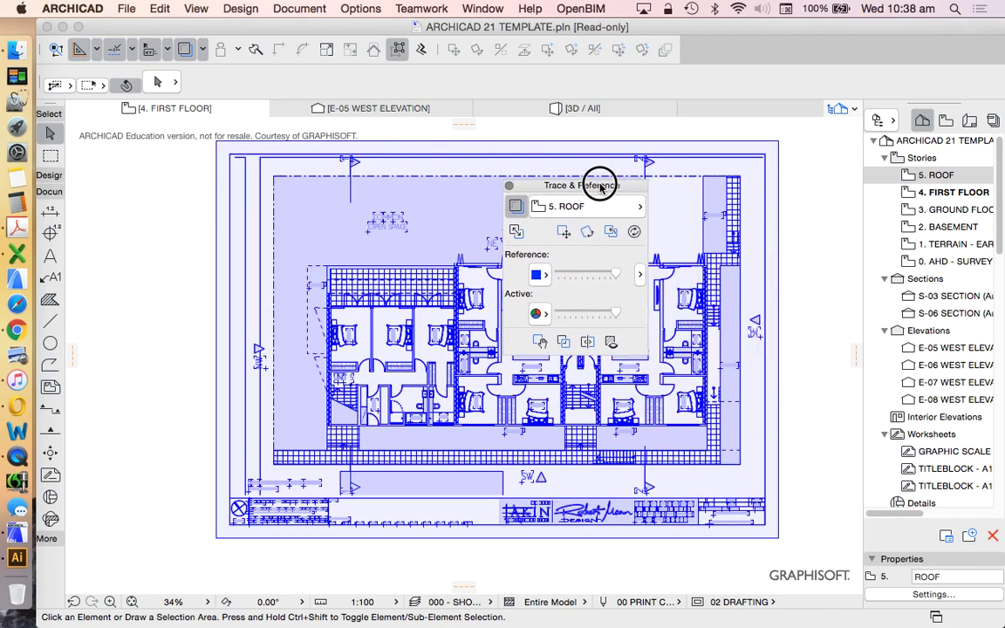
left_click(543, 277)
left_click(588, 329)
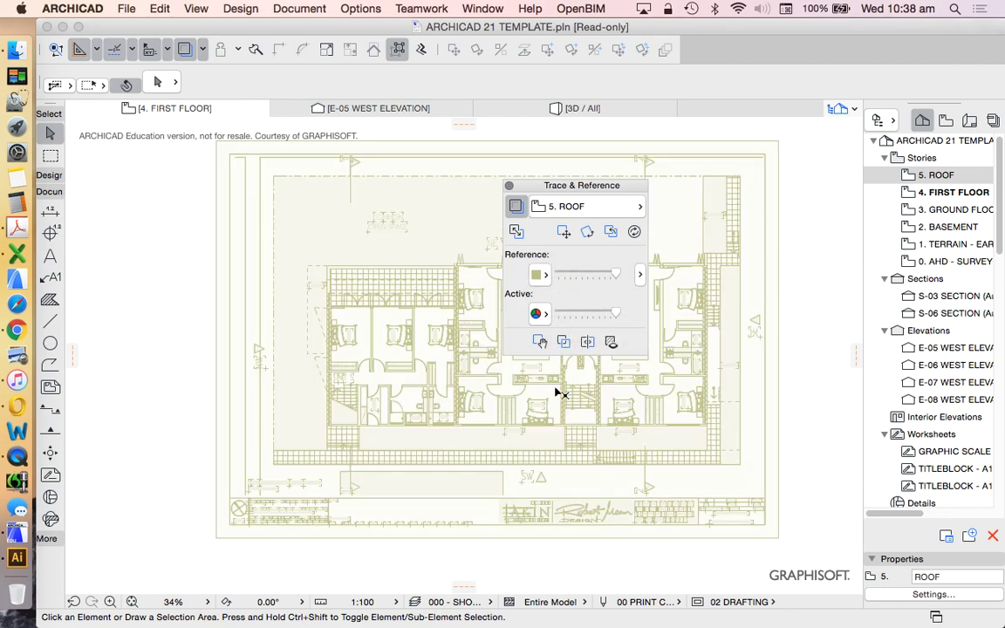
left_click(508, 187)
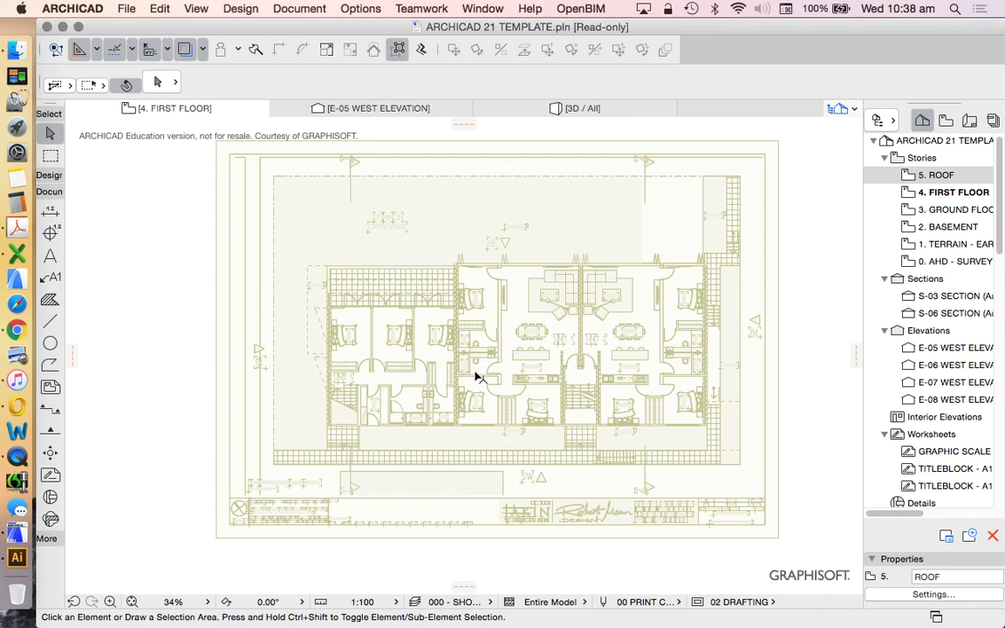
scroll(484, 371, "up", 3)
scroll(423, 362, "down", 1)
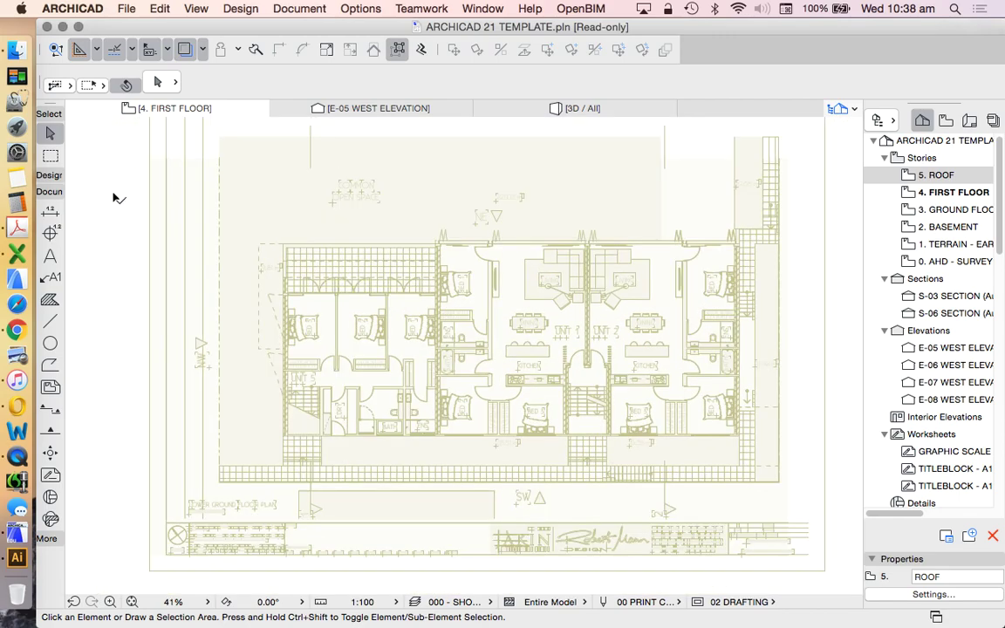
- Select the Line tool and expand the Design tools in the Toolbox
left_click(50, 321)
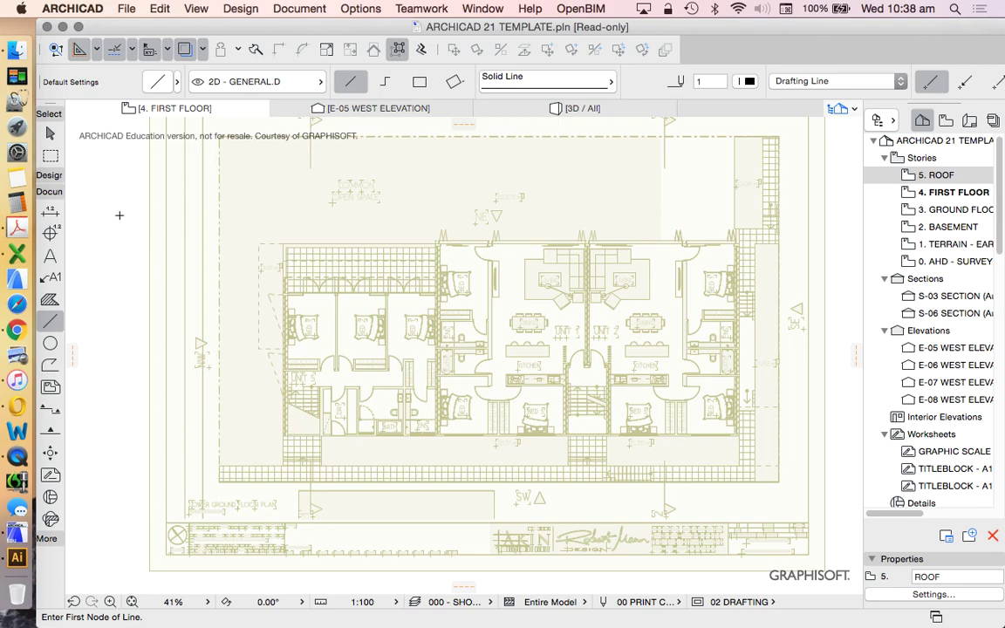
left_click(50, 175)
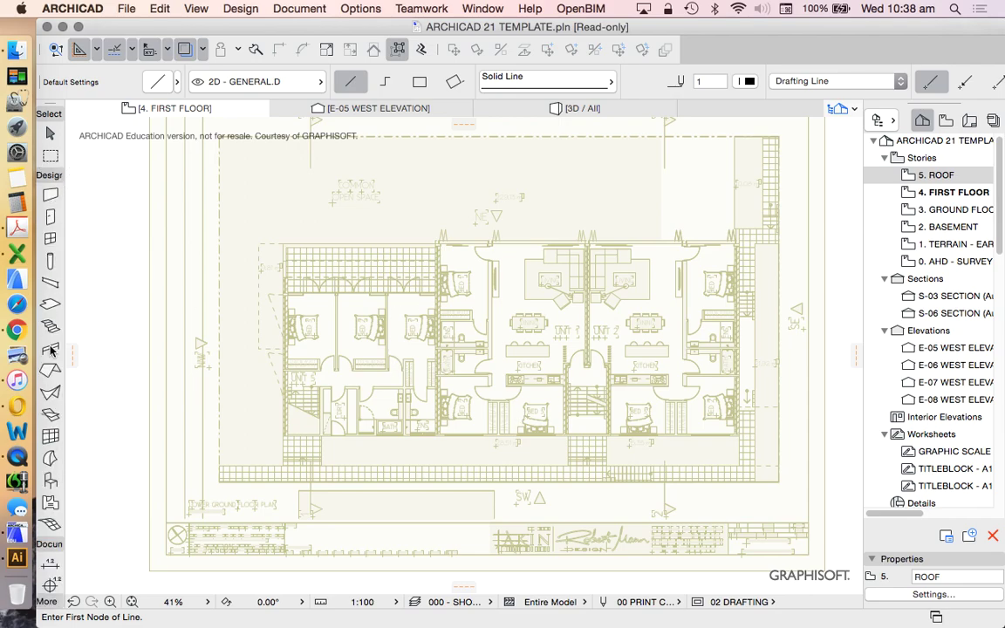